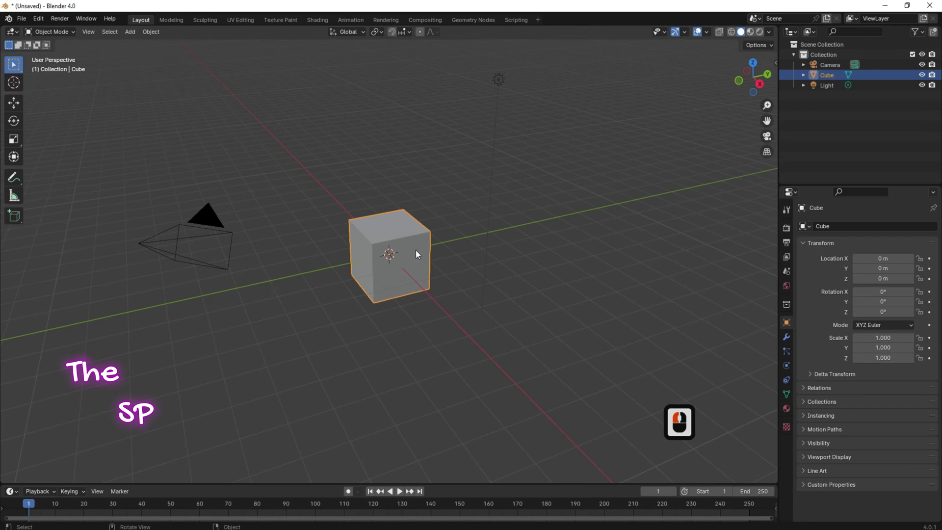
Step: Delete the default cube and add a mesh plane at the scene origin
key("Delete")
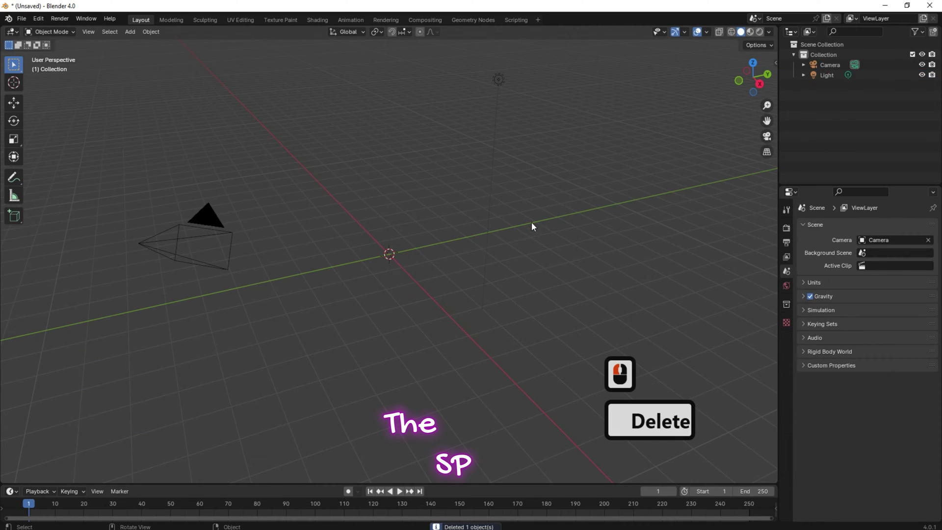
left_click(132, 32)
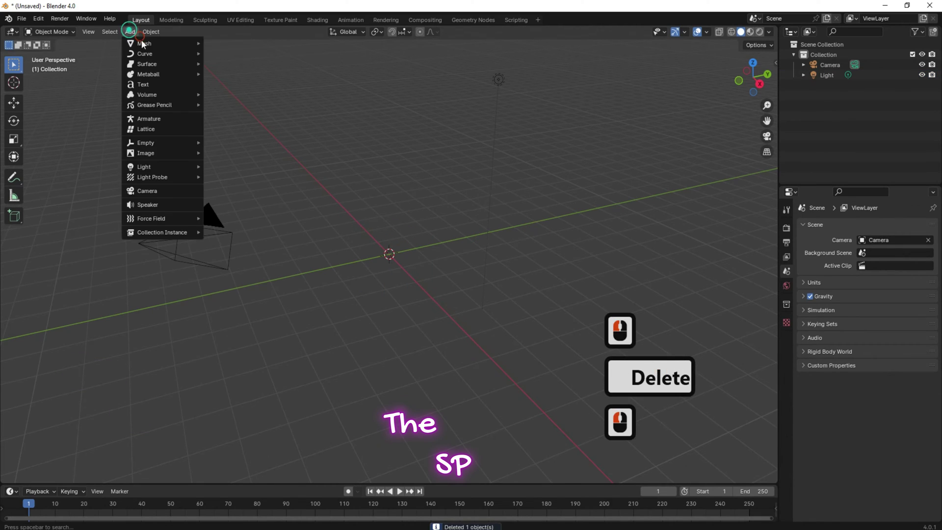
left_click(165, 43)
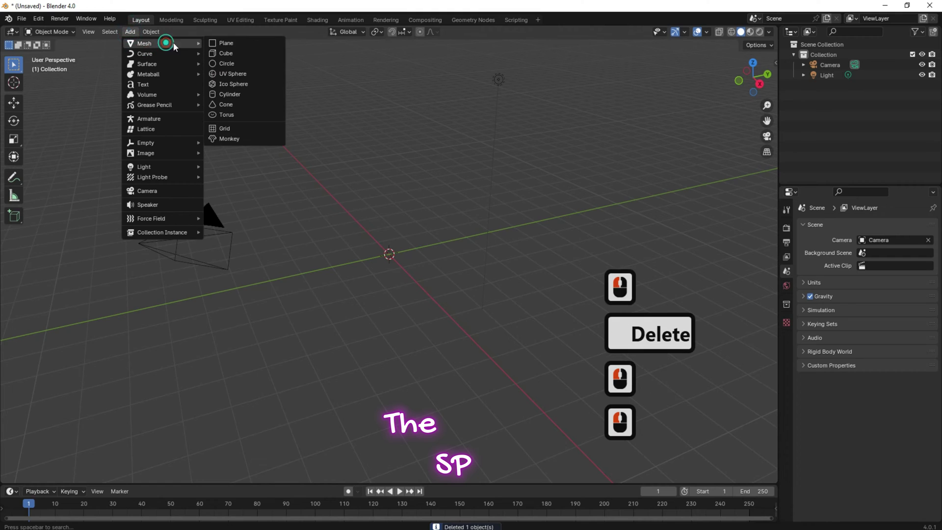
left_click(239, 42)
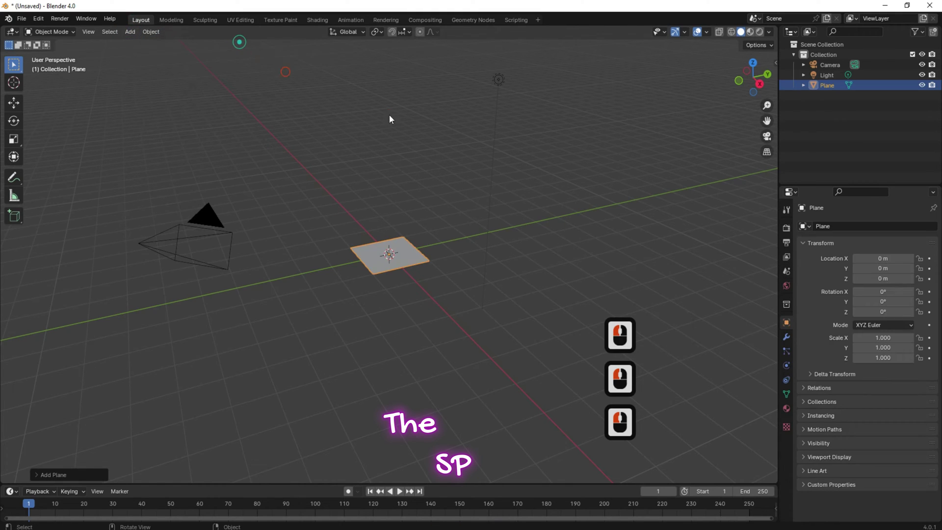
Step: From the top view, enter Edit Mode with edge selection and extrude the plane's upper edge about 2 m along Y
left_click(754, 61)
left_click(51, 32)
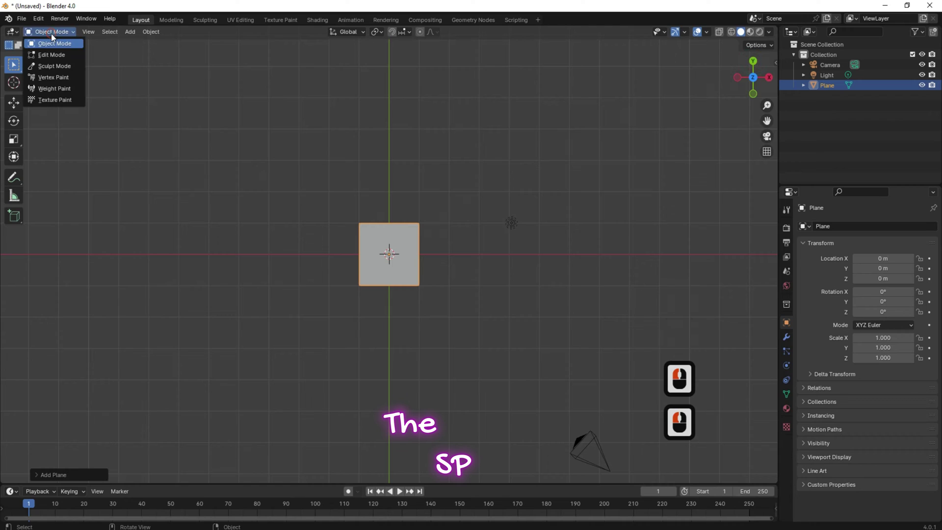
left_click(50, 59)
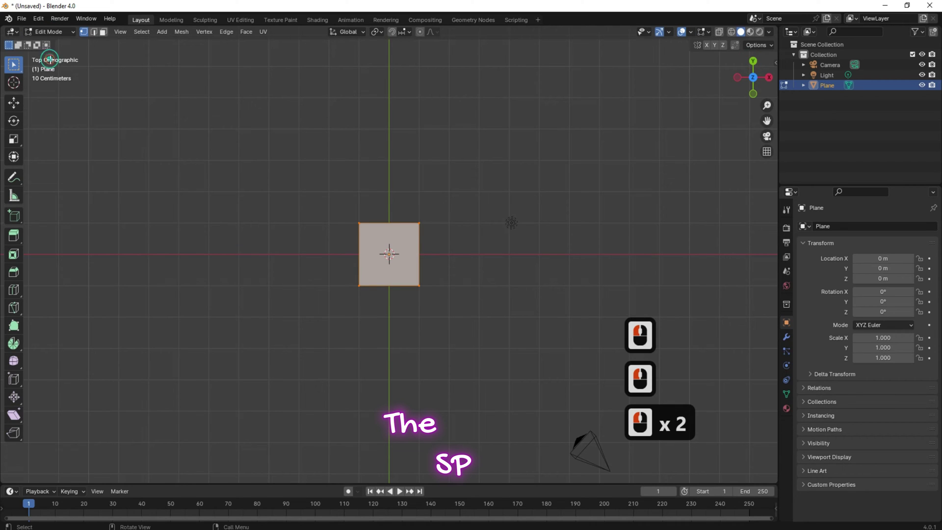
left_click(94, 32)
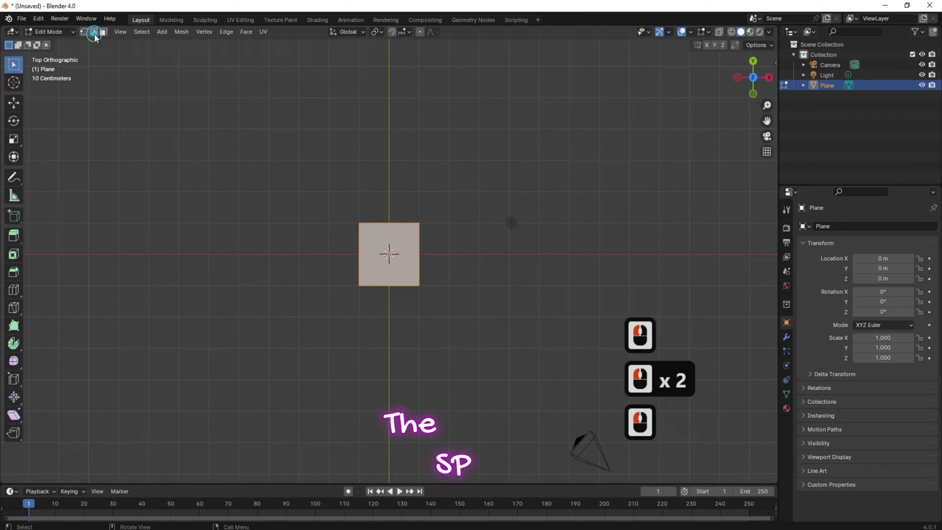
left_click(388, 222)
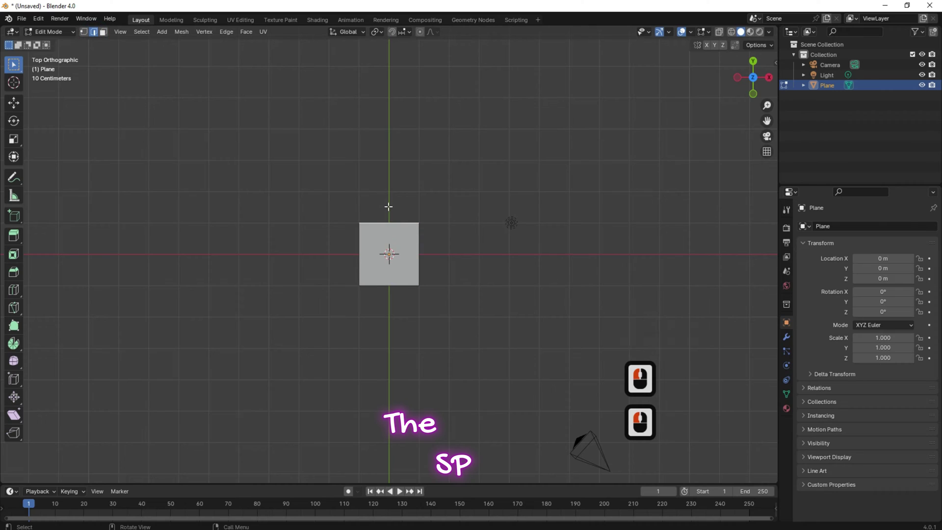
key("e")
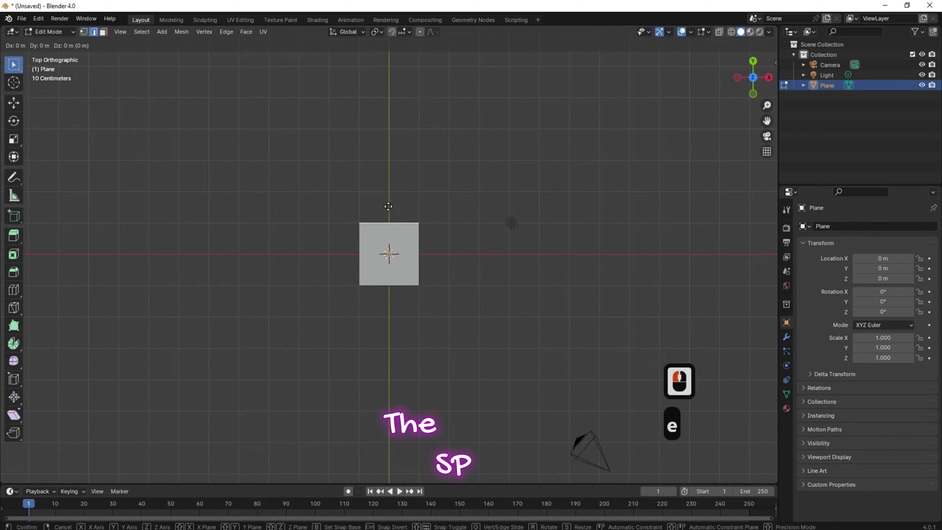
key("y")
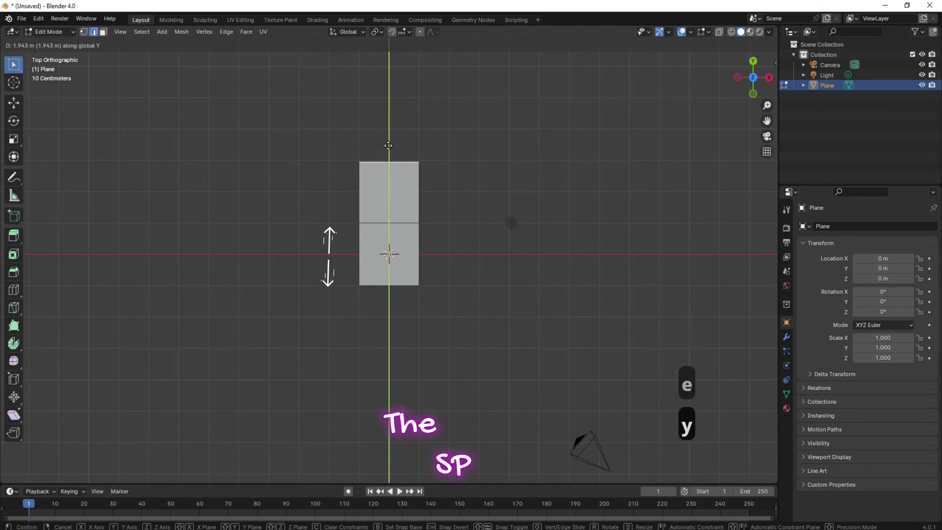
left_click(388, 144)
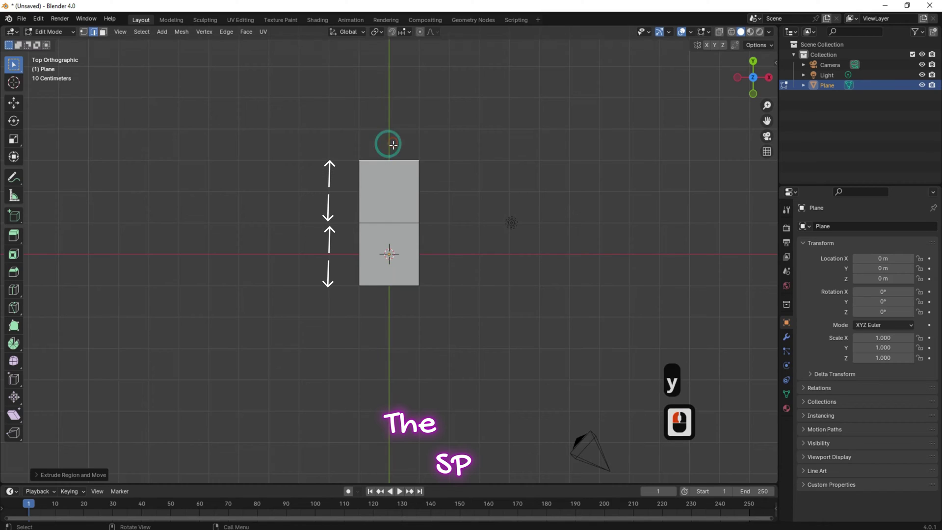
Step: Extrude the central square's right, left and lower edges about 2 m outward to form a cross
left_click(415, 251)
key("e")
key("x")
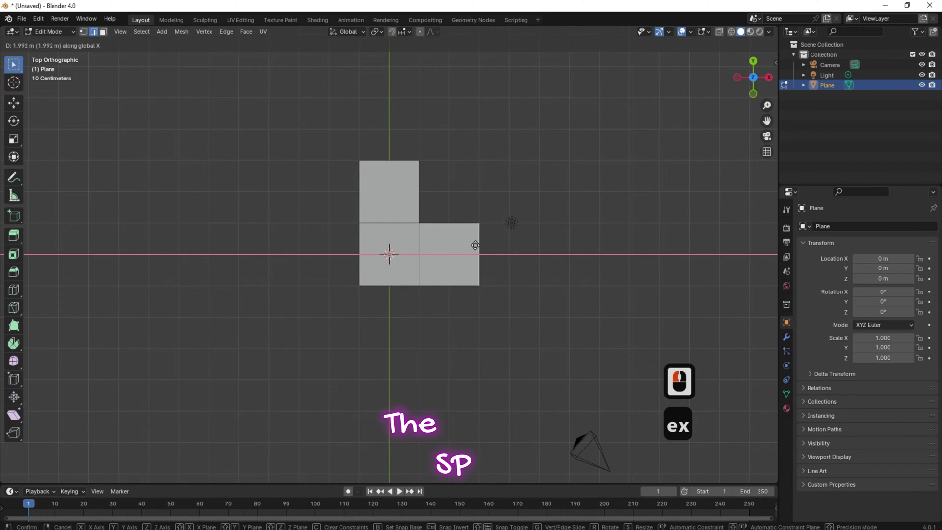
left_click(475, 244)
left_click(360, 245)
key("e")
key("x")
left_click(297, 233)
left_click(387, 285)
key("e")
key("y")
left_click(389, 349)
Step: Extrude the end edges of the cross's upper and lower arms about 0.9 m outward along Y as flaps
left_click(391, 160)
key("e")
key("y")
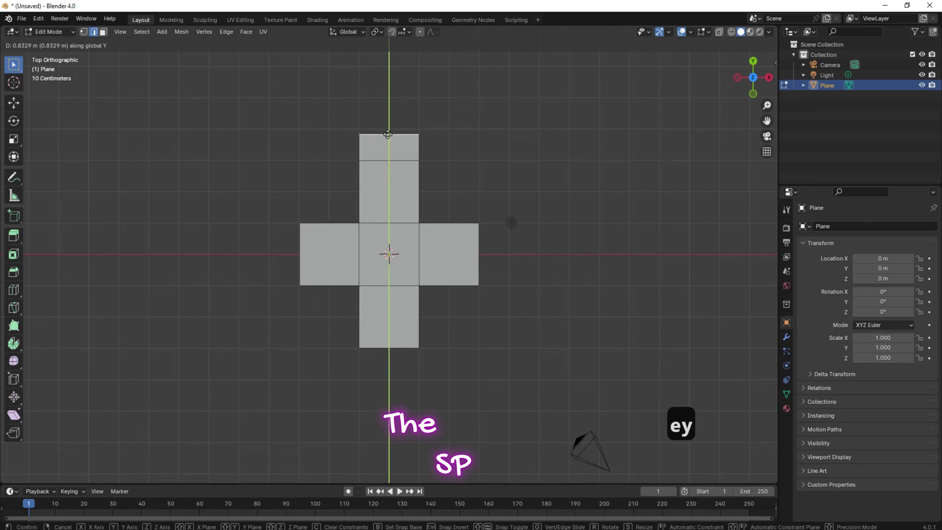
left_click(388, 132)
left_click(388, 347)
key("e")
key("y")
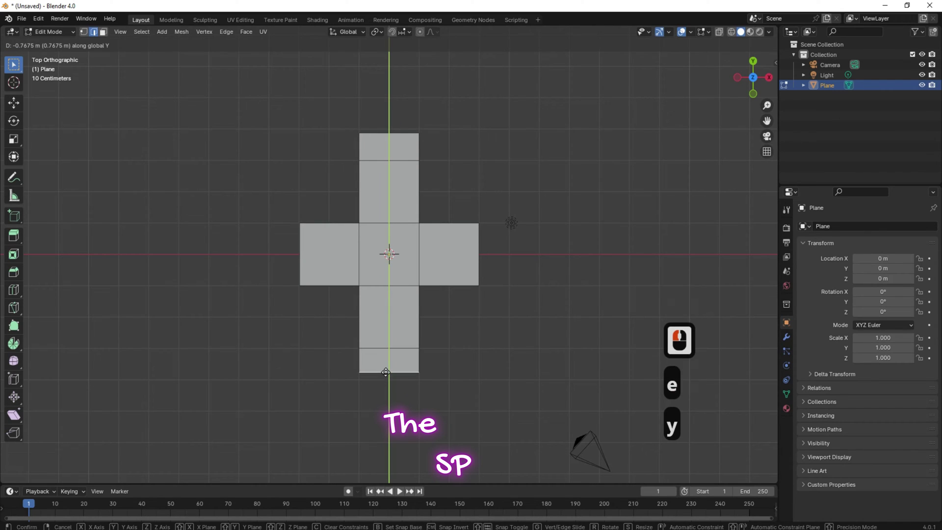
left_click(385, 374)
Step: Extrude the end edges of the cross's right and left arms about 0.9 m outward along X as flaps
left_click(478, 250)
key("e")
key("x")
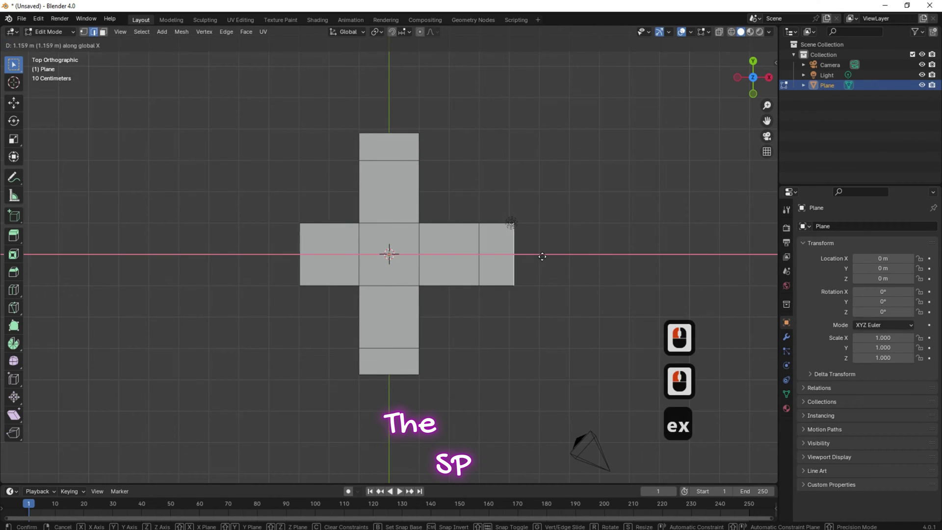
left_click(532, 256)
left_click(298, 247)
key("e")
key("x")
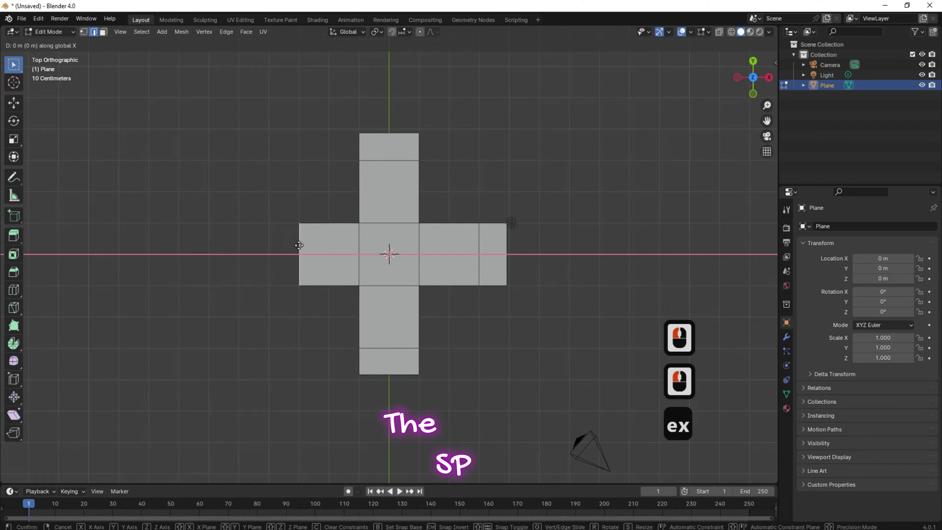
left_click(271, 246)
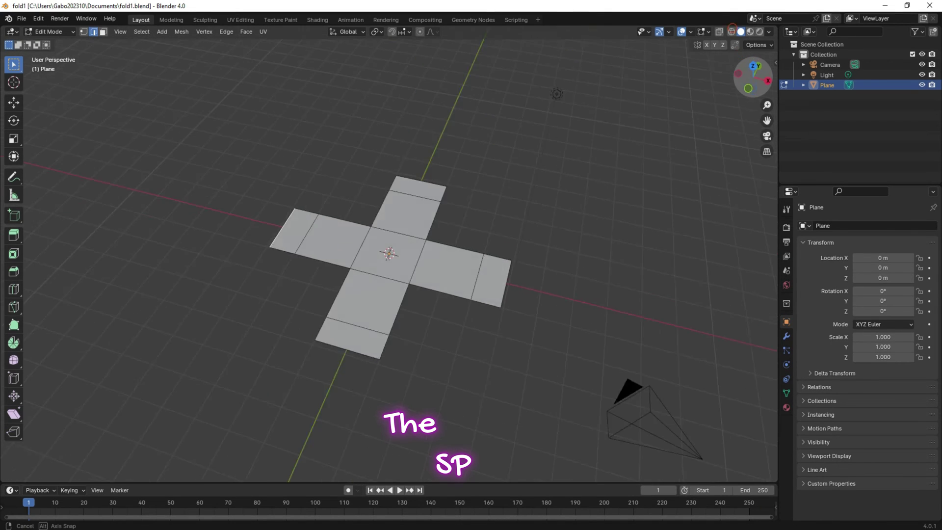
Step: Return the cross mesh to Object Mode and add an armature at its center
middle_click_drag(441, 294, 491, 255)
middle_click_drag(105, 58, 112, 54)
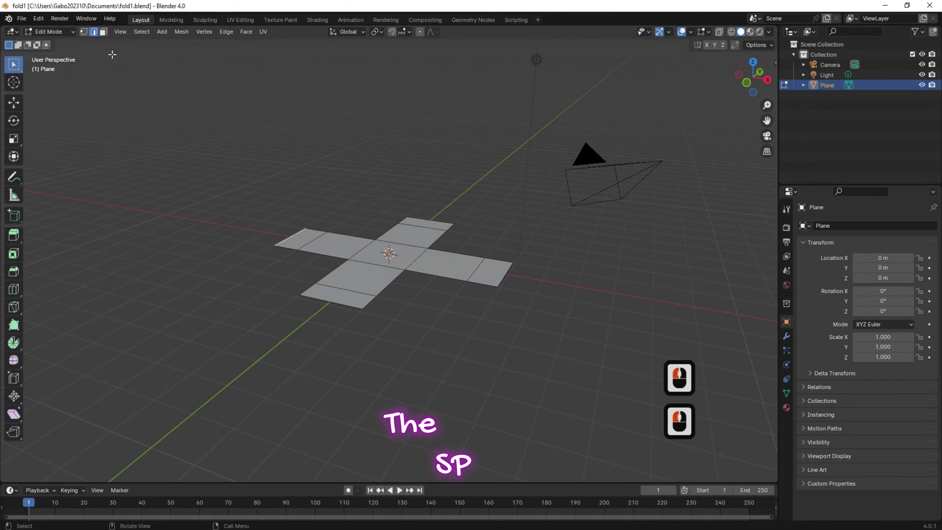
left_click(58, 32)
left_click(55, 44)
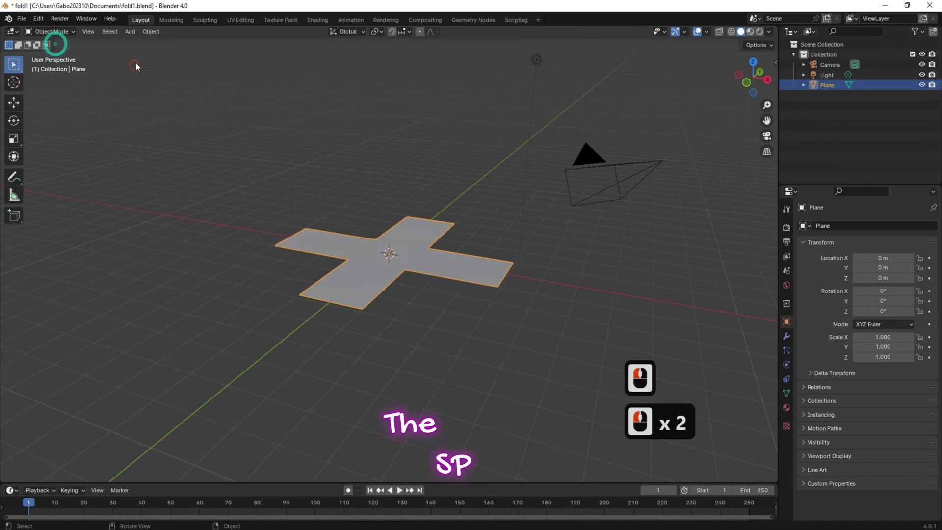
left_click(130, 32)
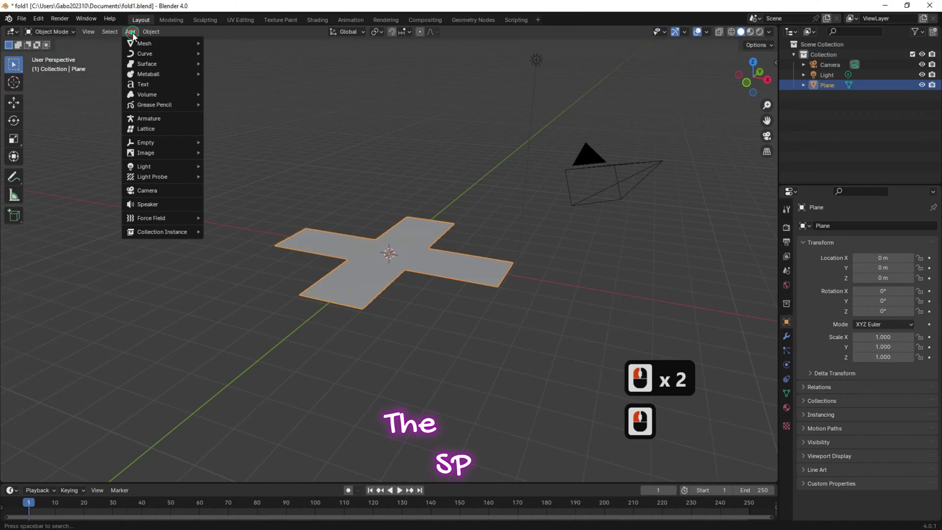
left_click(147, 119)
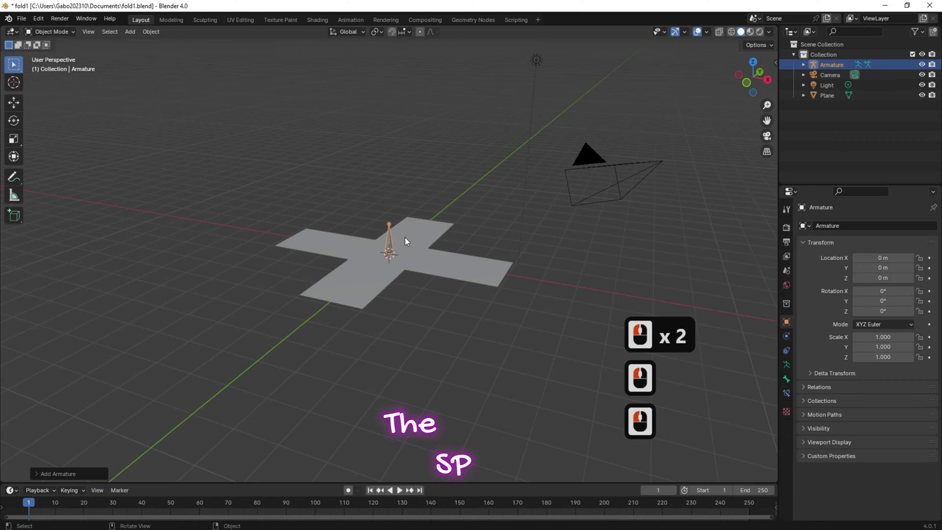
Step: Rotate the armature about the global X axis with an angle of 90°
key("r")
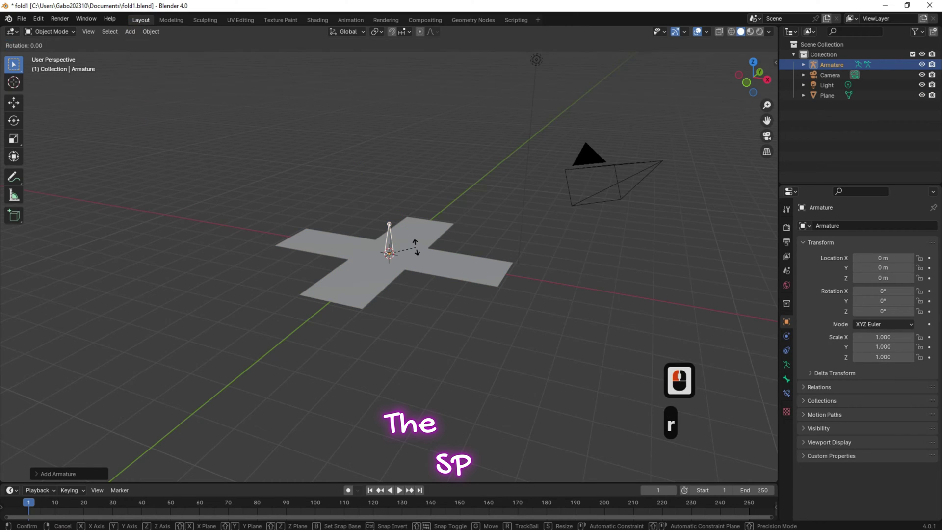
key("x")
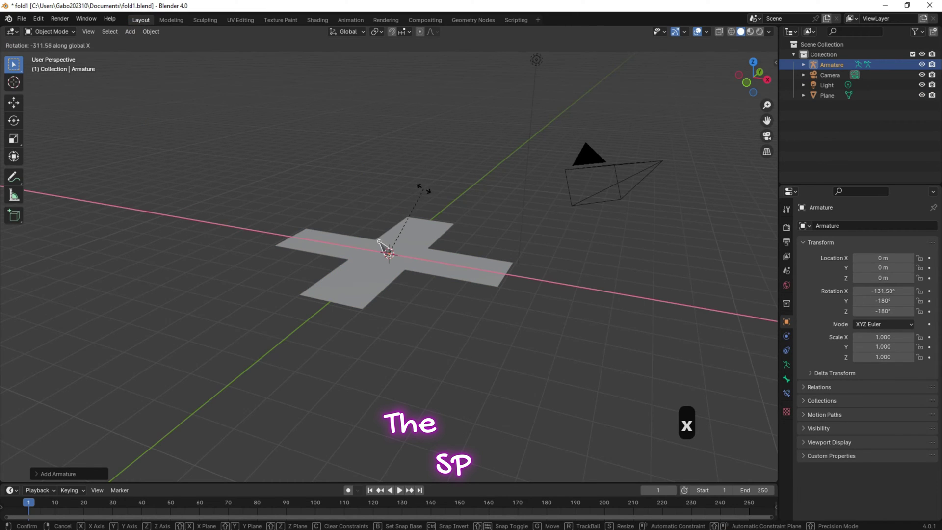
left_click(452, 135)
left_click(49, 472)
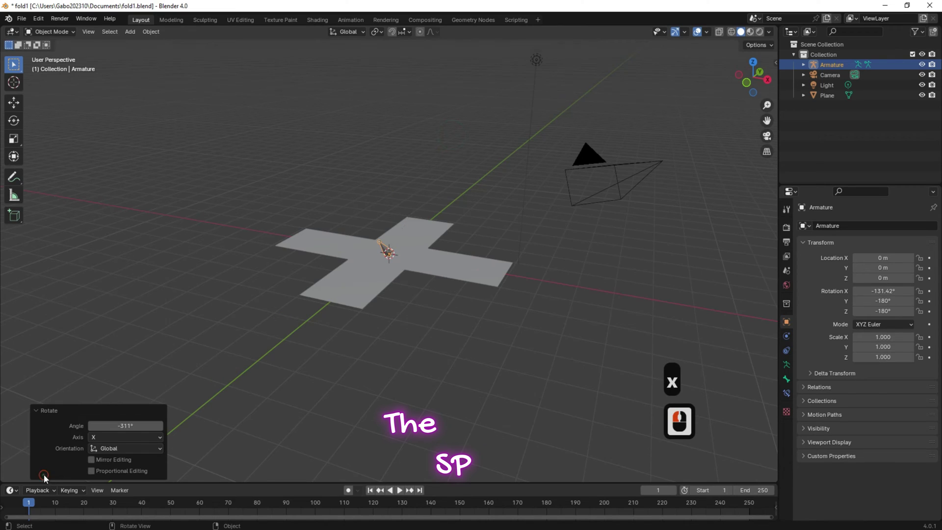
left_click(131, 422)
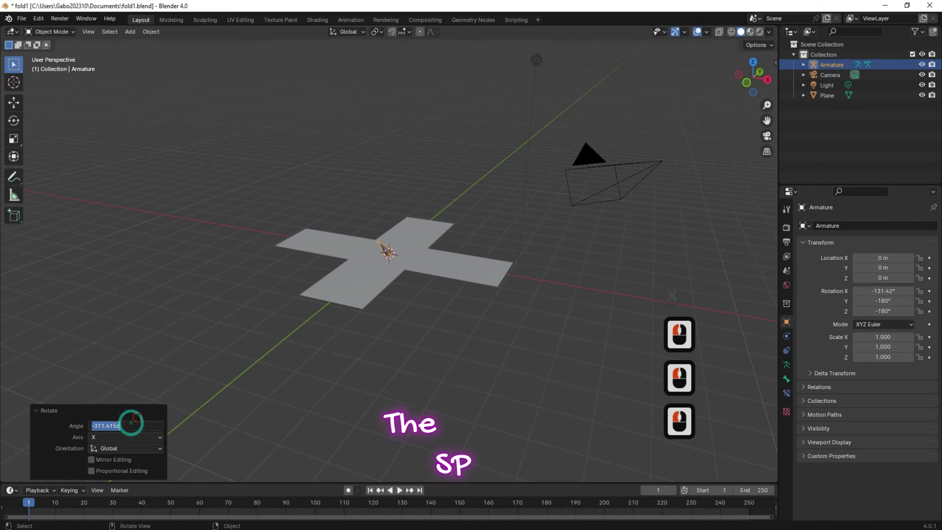
type("90")
key("Return")
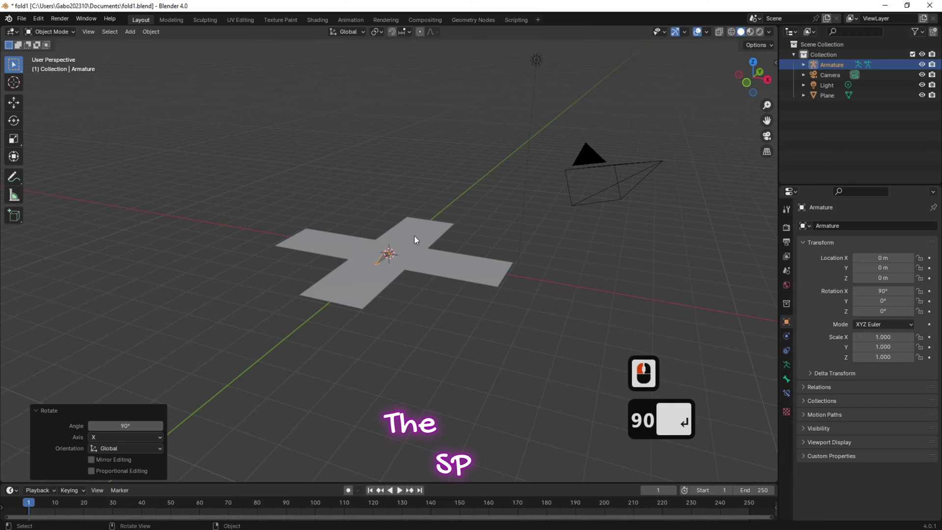
Step: Enable the wireframe overlay and show the scene from the top in wireframe shading
scroll(415, 226, "up", 2)
left_click(705, 31)
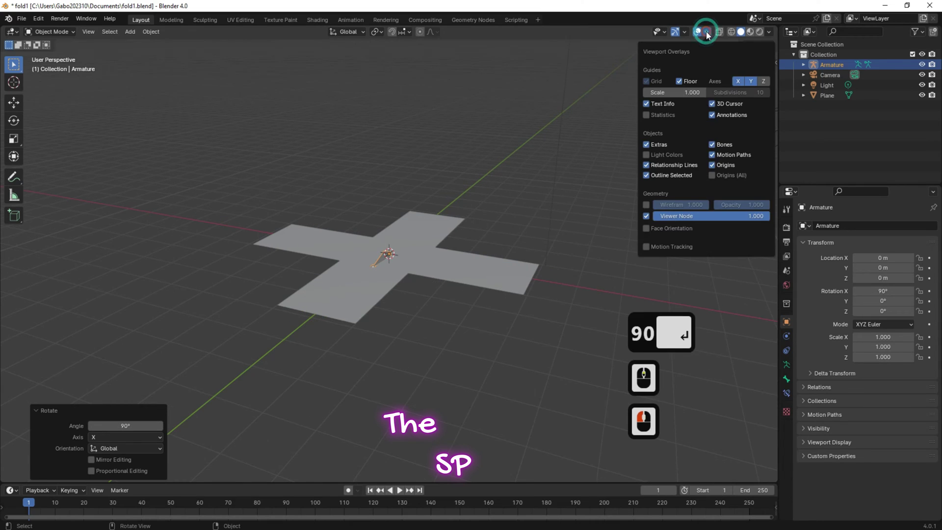
left_click(645, 204)
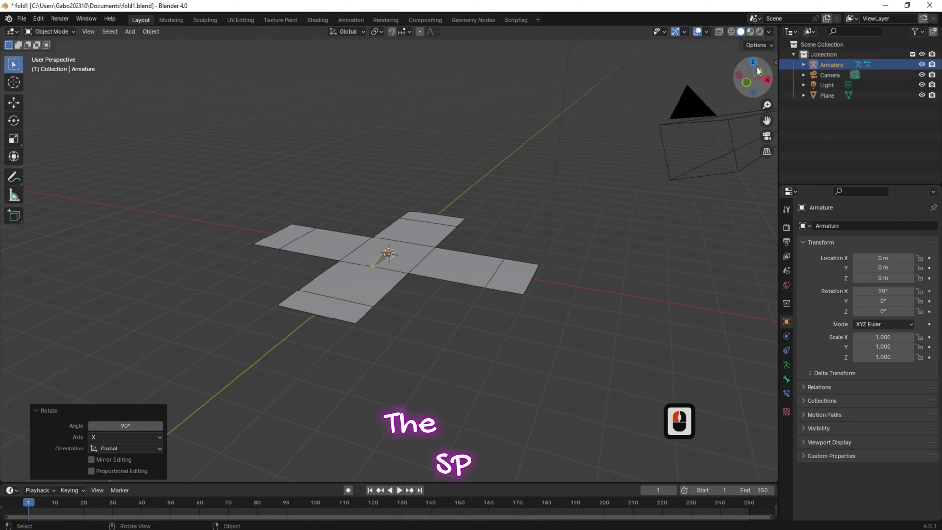
left_click(754, 64)
scroll(392, 269, "up", 3)
scroll(394, 272, "up", 2)
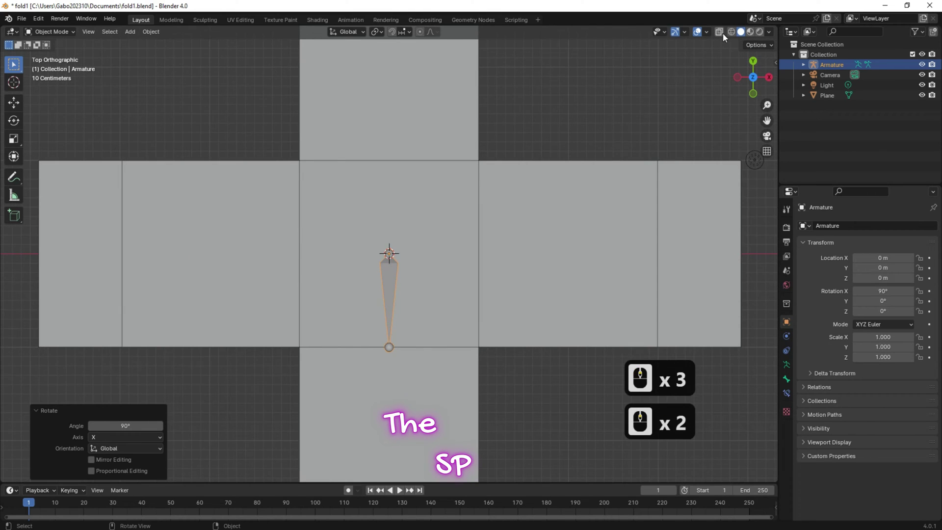
left_click(731, 31)
scroll(395, 295, "down", 6)
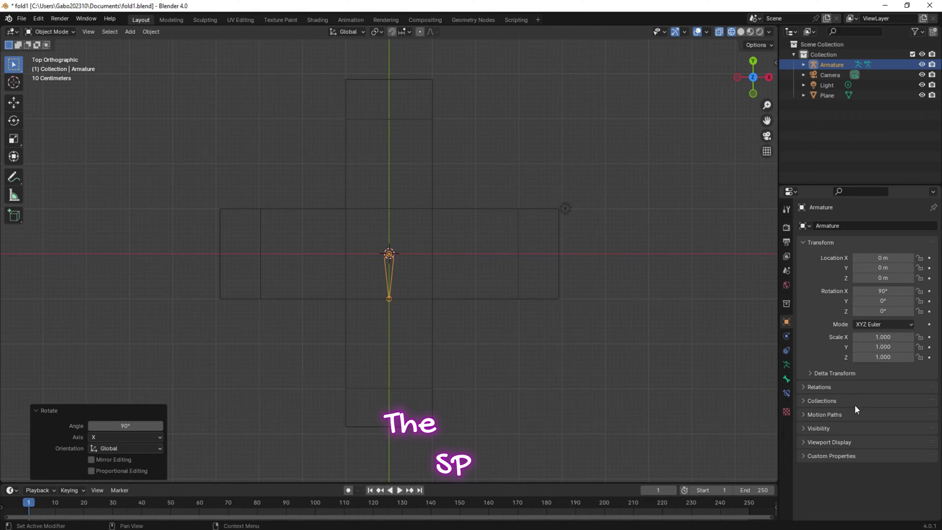
Step: Set the armature's viewport display to In Front and show its name
left_click(814, 442)
scroll(822, 437, "down", 5)
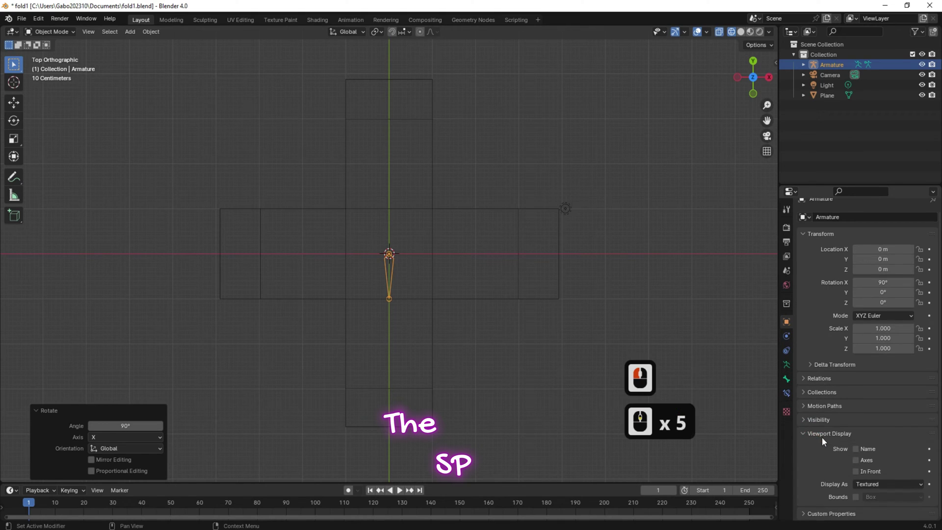
left_click(855, 471)
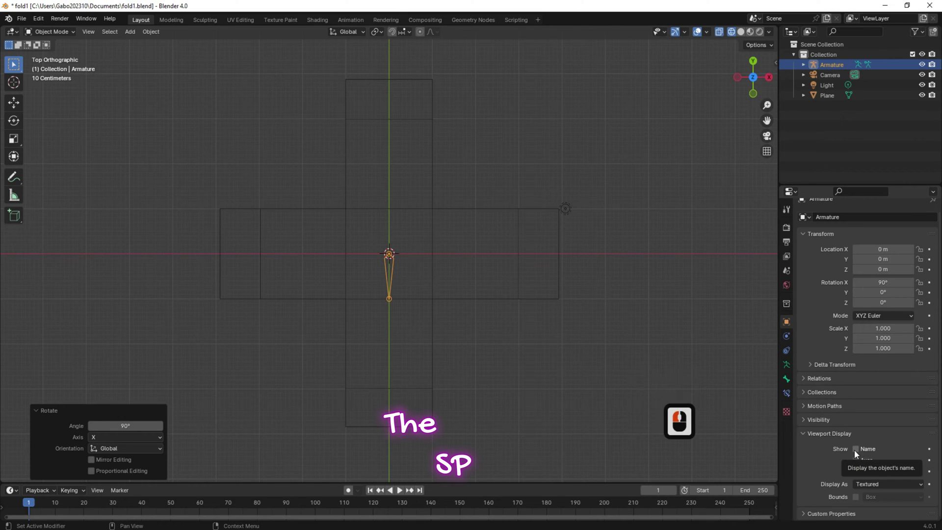
left_click(855, 449)
Step: Move the armature along Y to about -1 m so its base sits on the central square's lower edge
key("shift+space")
key("g")
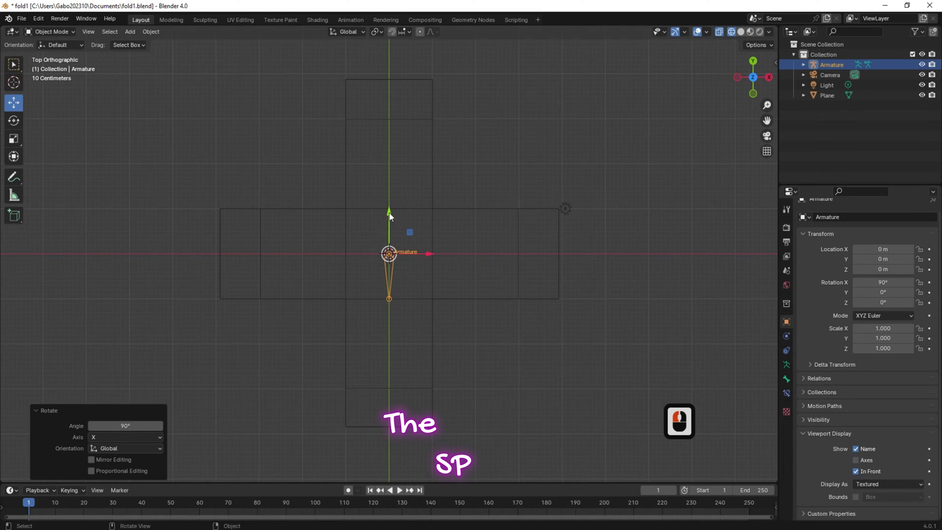
left_click_drag(389, 214, 391, 259)
scroll(431, 321, "up", 7)
left_click_drag(767, 120, 766, 29)
scroll(458, 222, "up", 4)
scroll(458, 222, "up", 3)
left_click_drag(395, 91, 394, 97)
left_click(394, 97)
scroll(483, 182, "down", 12)
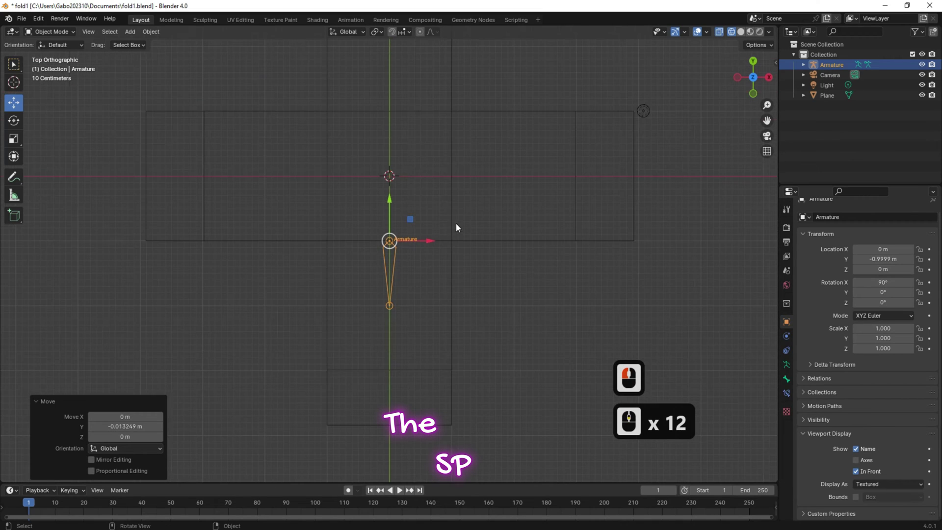
Step: In the armature's Edit Mode, move the bone's tip along global Y onto the lower arm's inner fold line
left_click(55, 30)
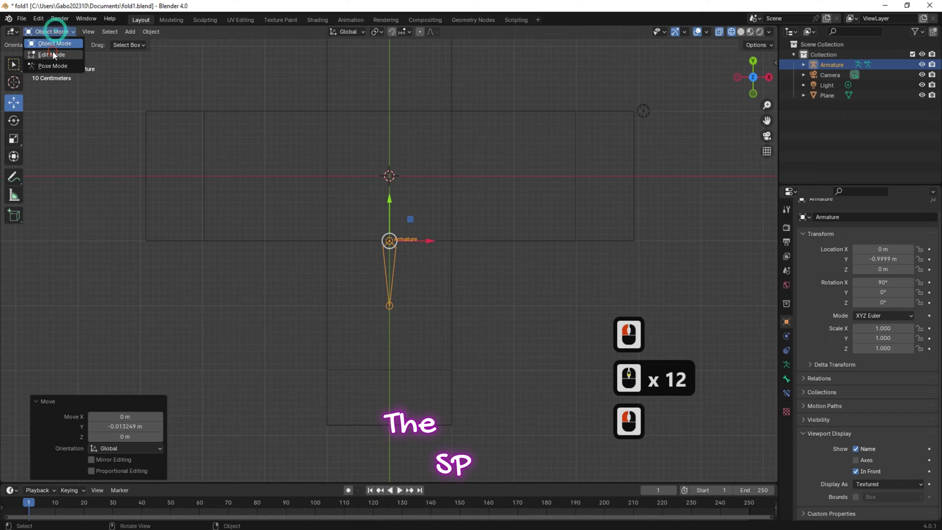
left_click(53, 54)
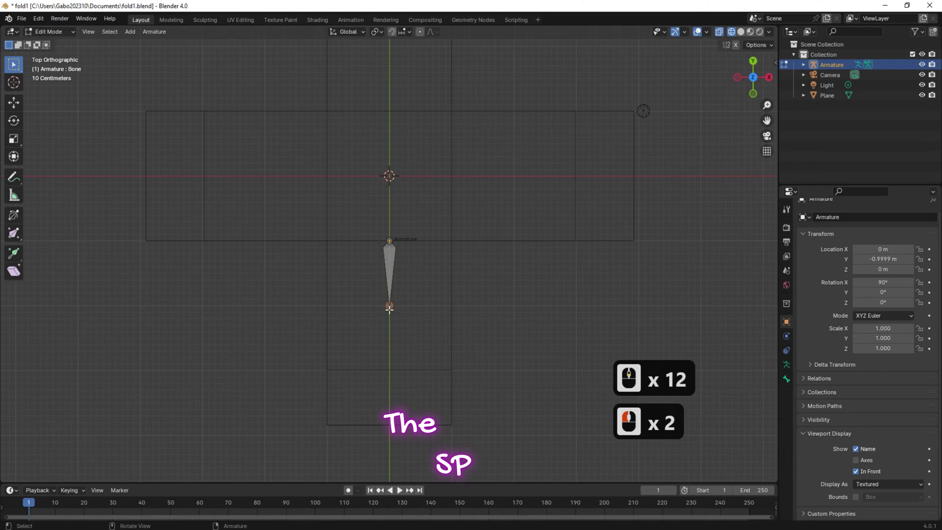
key("g")
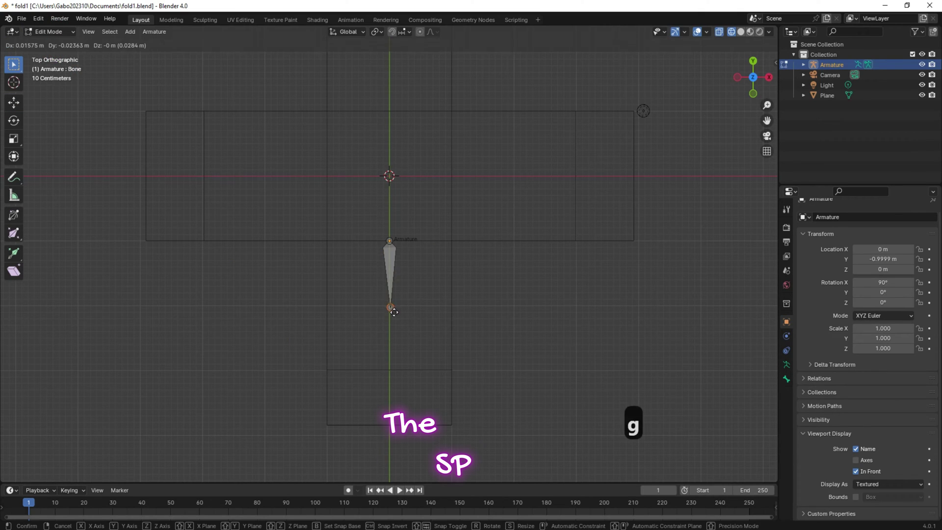
key("y")
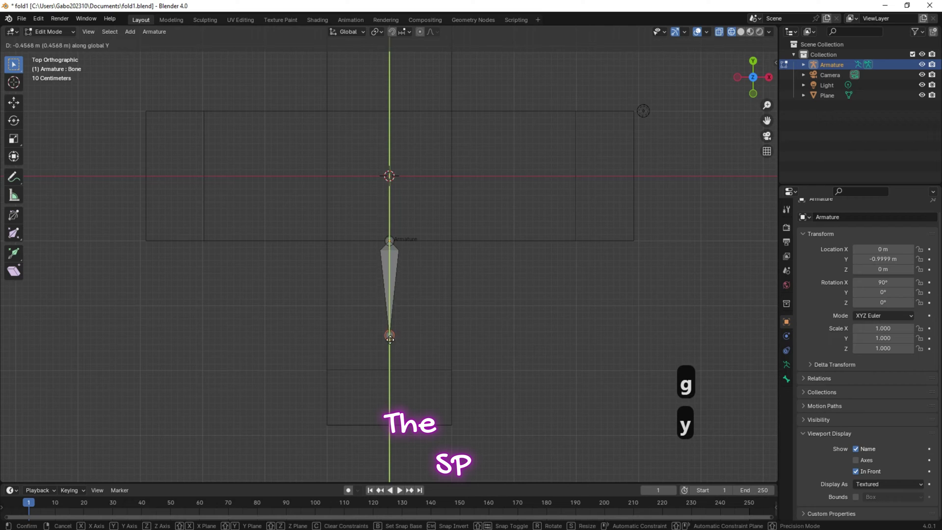
left_click(392, 368)
scroll(658, 207, "up", 4)
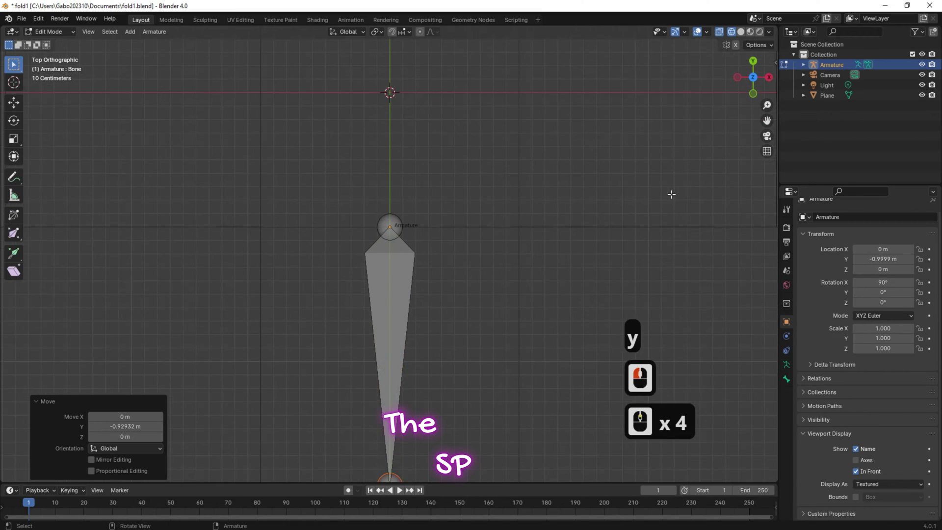
left_click(377, 337)
key("g")
key("y")
left_click(388, 349)
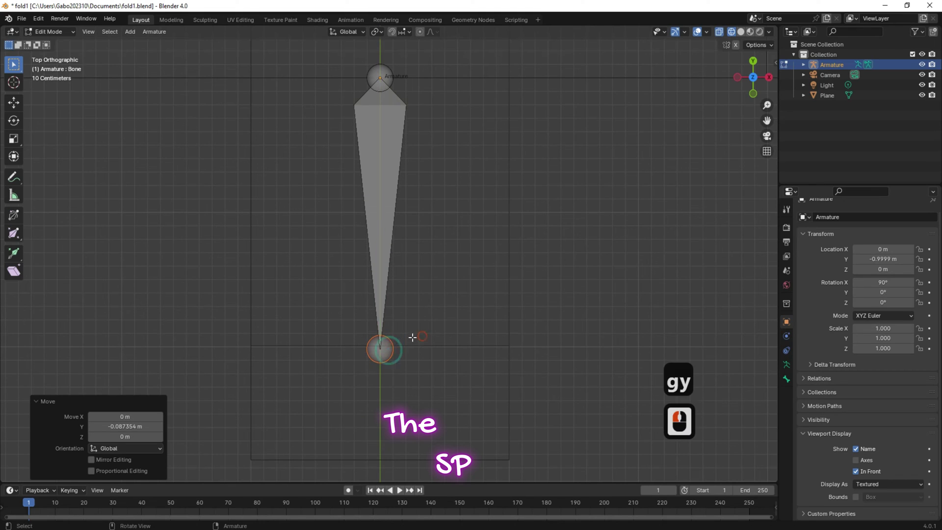
Step: Extrude a second bone from the first bone's tip about 0.84 m along negative Y to the lower arm's outer edge
scroll(392, 338, "down", 4)
key("e")
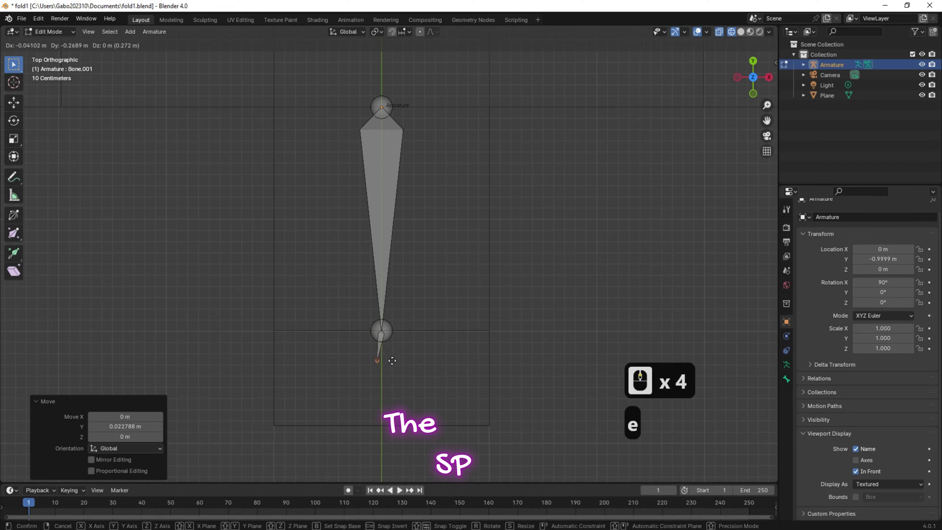
key("g")
key("y")
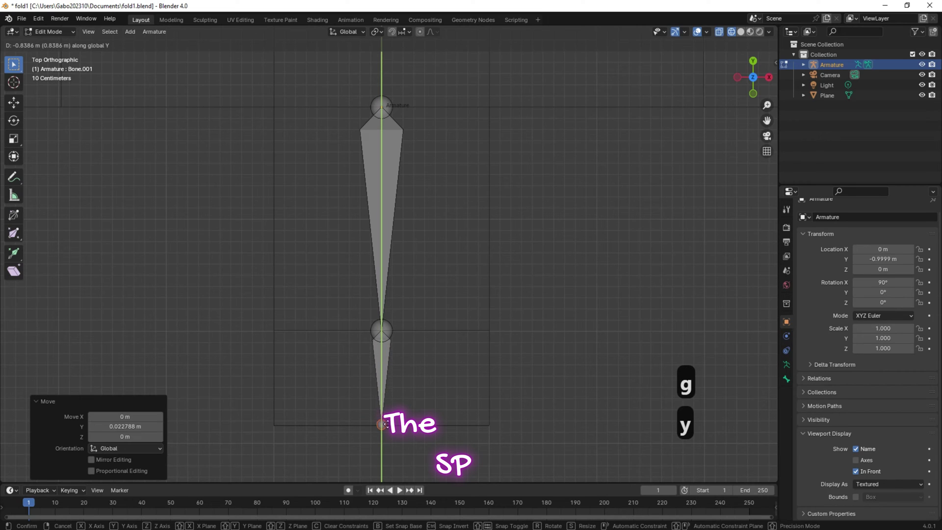
left_click(386, 425)
Step: Fine-tune the second bone's tip along Y so it sits exactly on the lower arm's outer edge
scroll(385, 424, "up", 4)
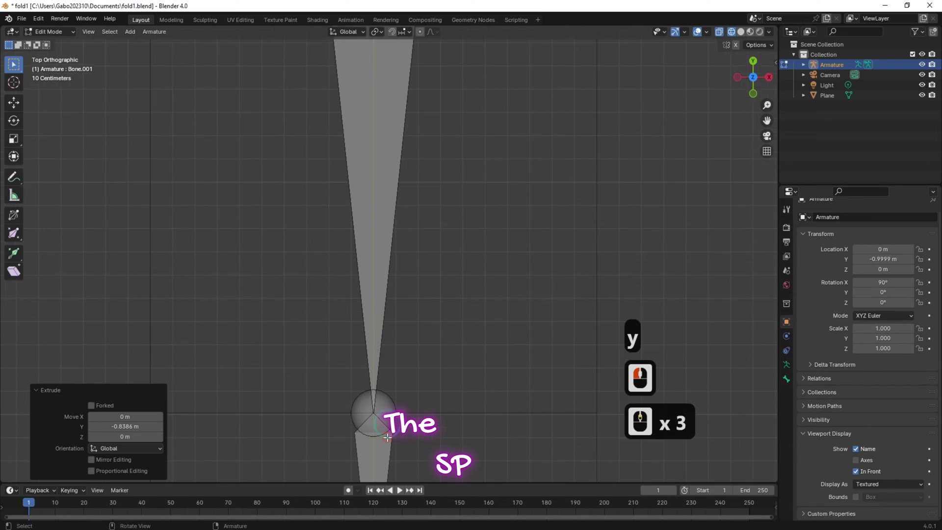
scroll(386, 424, "up", 1)
left_click(469, 396)
scroll(468, 395, "up", 1)
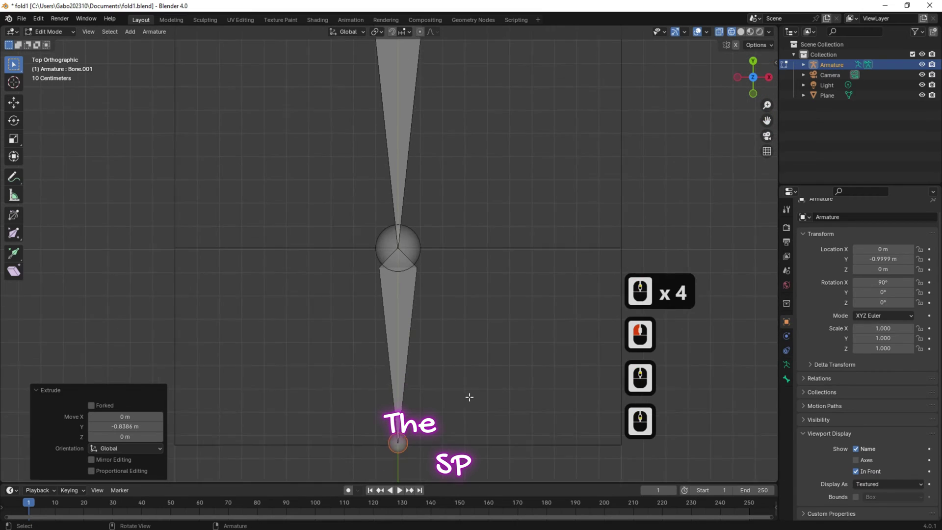
scroll(469, 395, "down", 3)
left_click(448, 318)
scroll(448, 318, "up", 3)
scroll(451, 402, "up", 1)
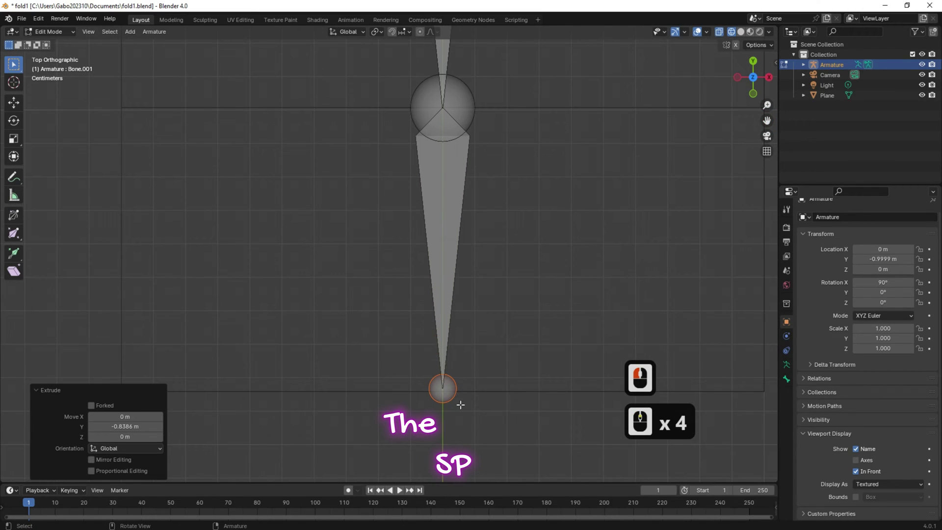
scroll(461, 403, "up", 1)
key("g")
key("y")
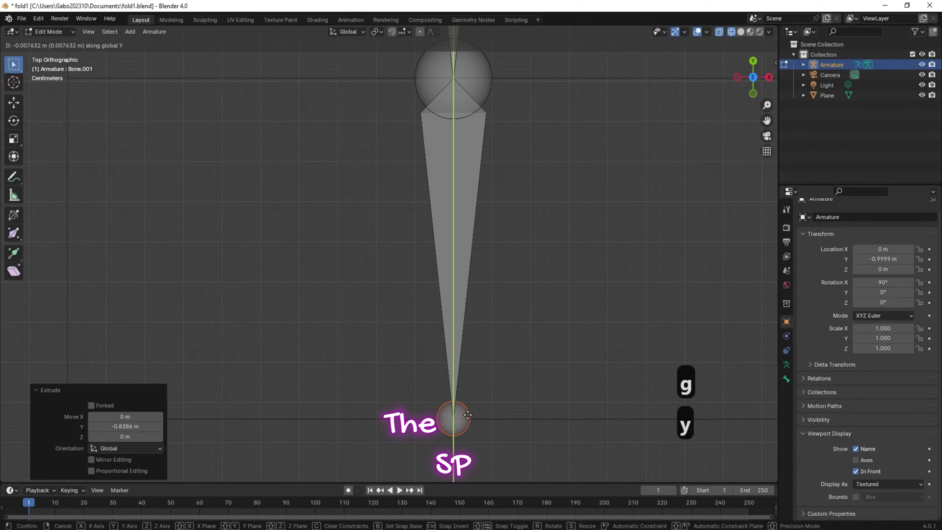
left_click(469, 413)
Step: Select both bones of the lower arm and set the transform pivot point to 3D Cursor
scroll(490, 355, "down", 9)
middle_click_drag(376, 158, 378, 227, "shift")
left_click_drag(376, 229, 436, 385)
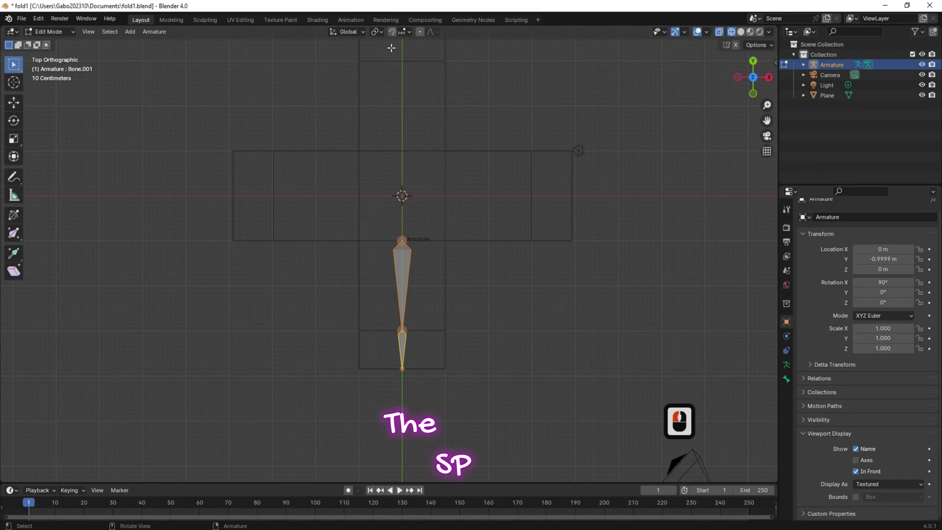
left_click(381, 31)
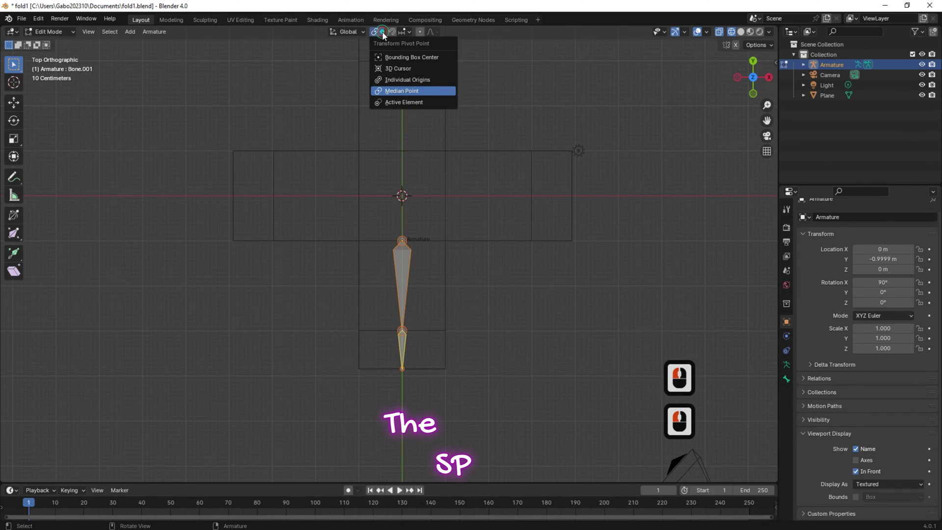
left_click(387, 68)
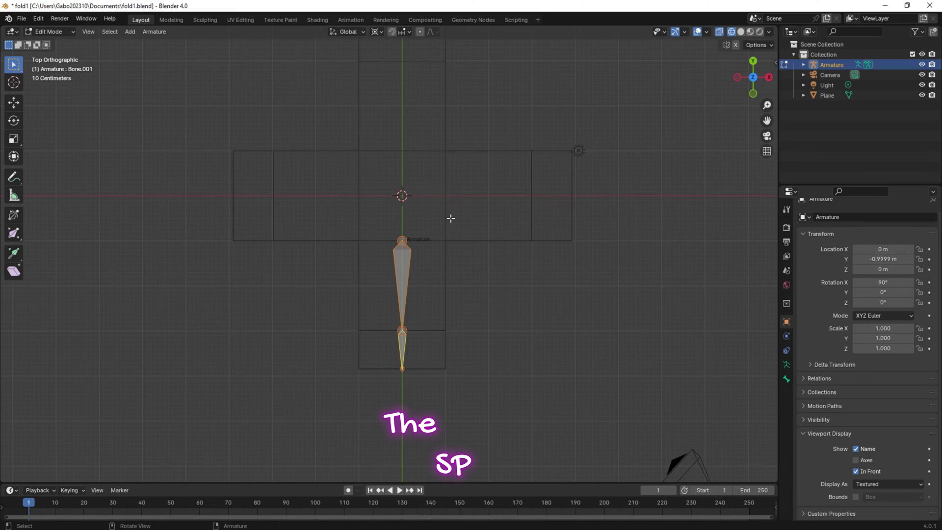
Step: Duplicate the two bones in place and rotate the copy 90° about global Z onto the +X arm
key("shift")
key("shift+d")
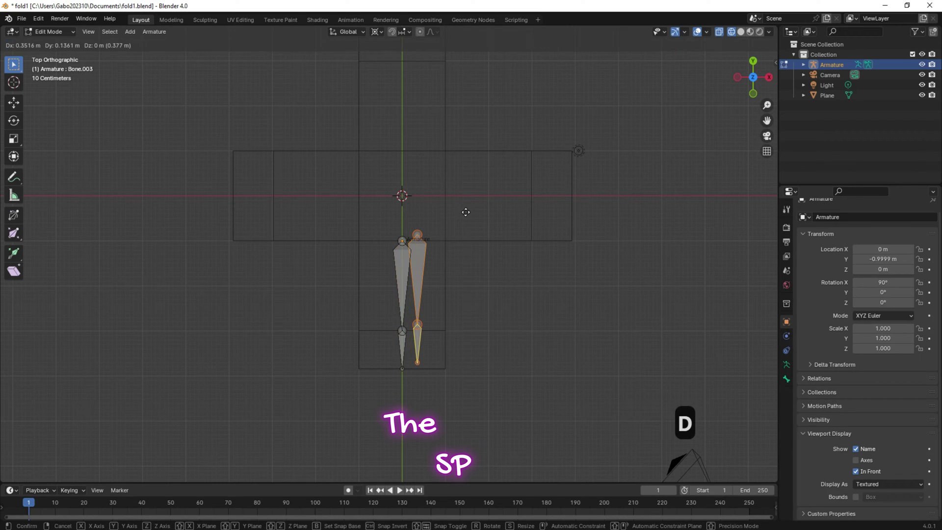
right_click(466, 212)
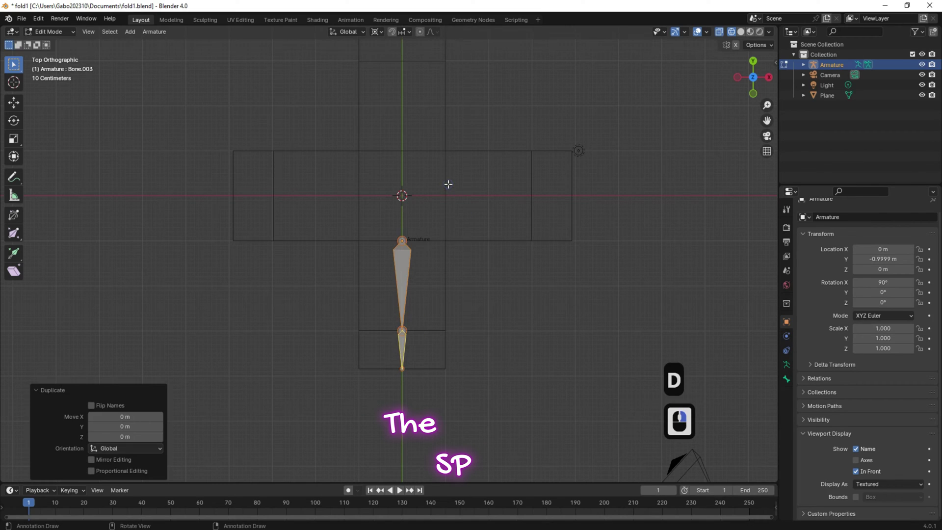
key("r")
key("z")
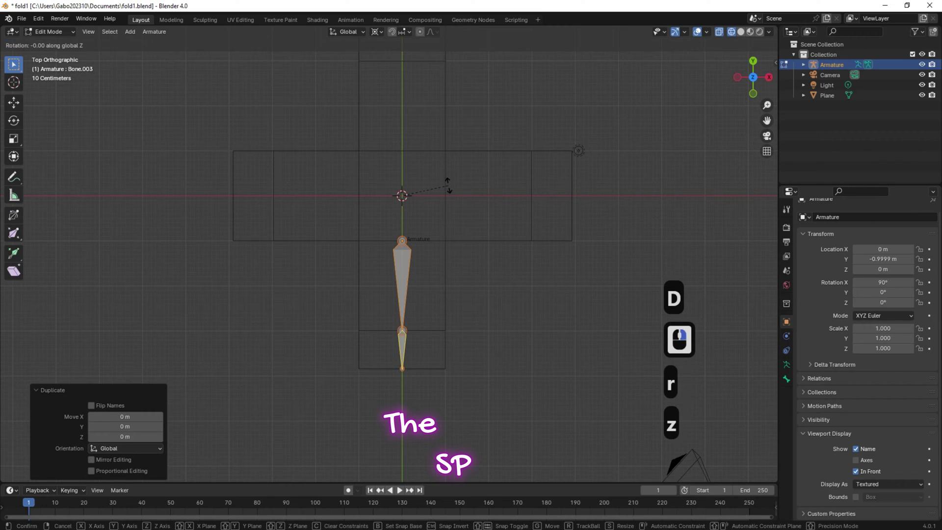
left_click(398, 175)
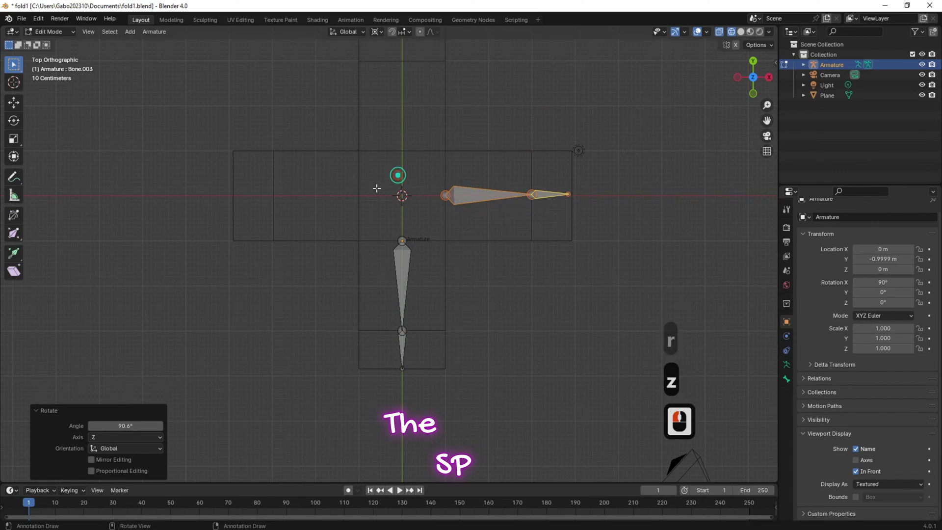
left_click(124, 423)
type("90")
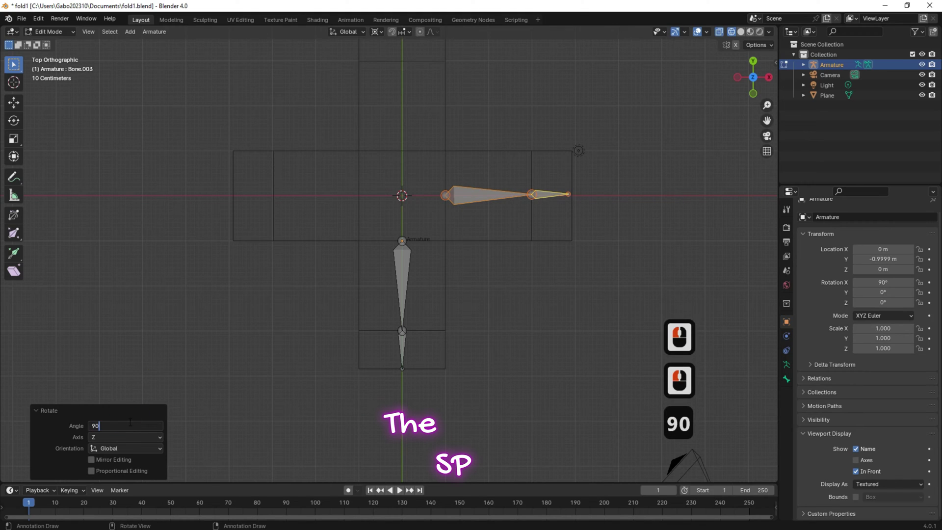
key("Return")
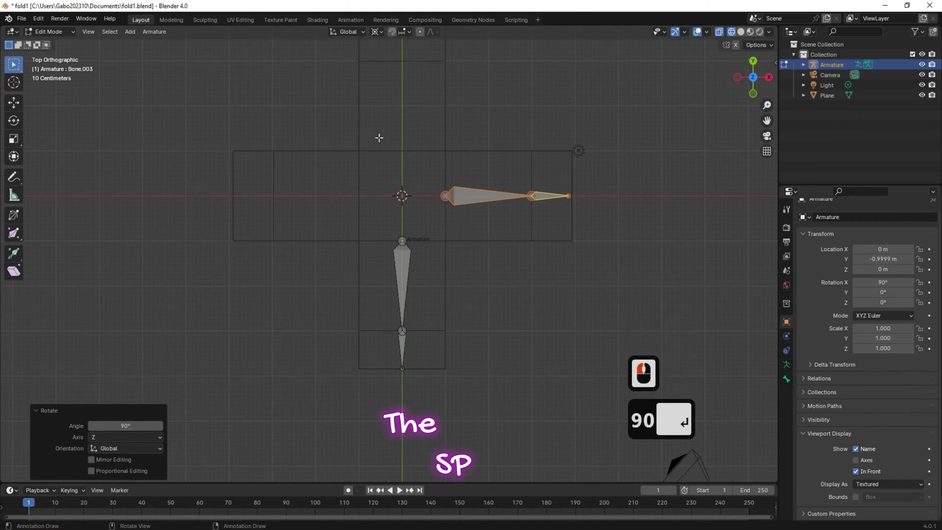
Step: Duplicate the +X arm's bones in place and rotate the copy 90° about global Z onto the +Y arm
scroll(393, 136, "down", 1)
key("shift+d")
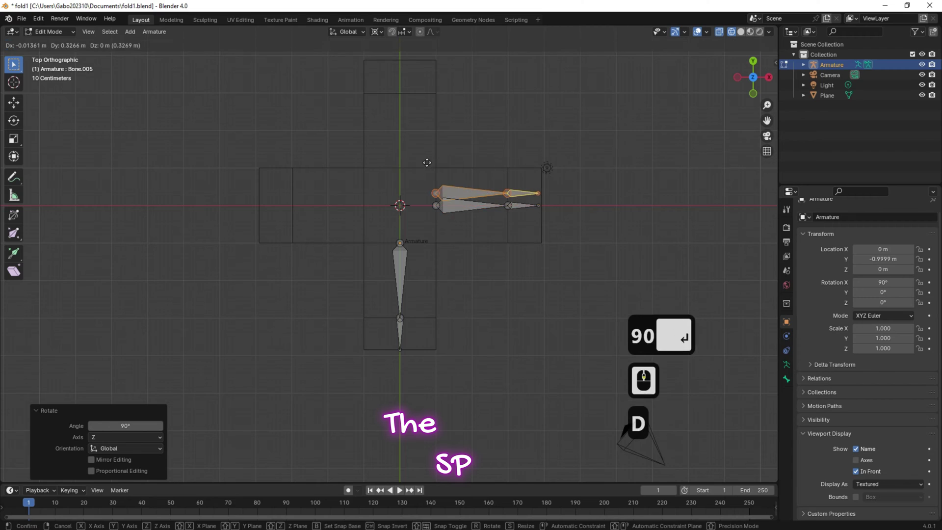
right_click(361, 206)
key("r")
key("z")
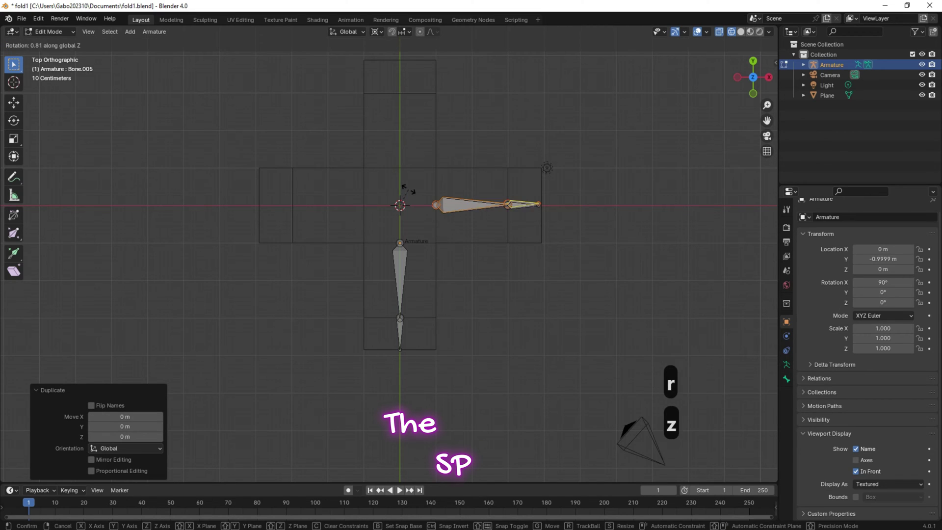
left_click(200, 367)
left_click(125, 425)
type("90")
key("Return")
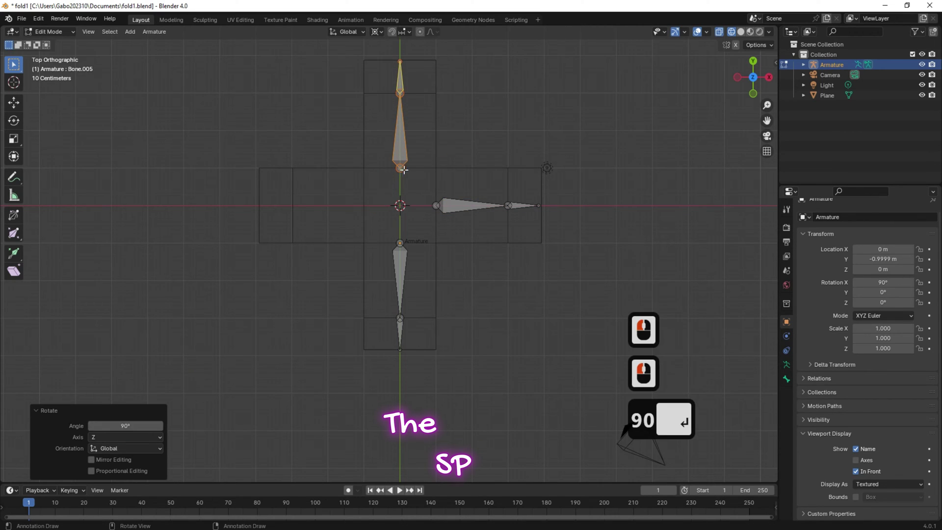
Step: Duplicate the +Y arm's bones in place and rotate the copy 90° about global Z onto the -X arm
key("shift+d")
right_click(420, 221)
key("r")
key("z")
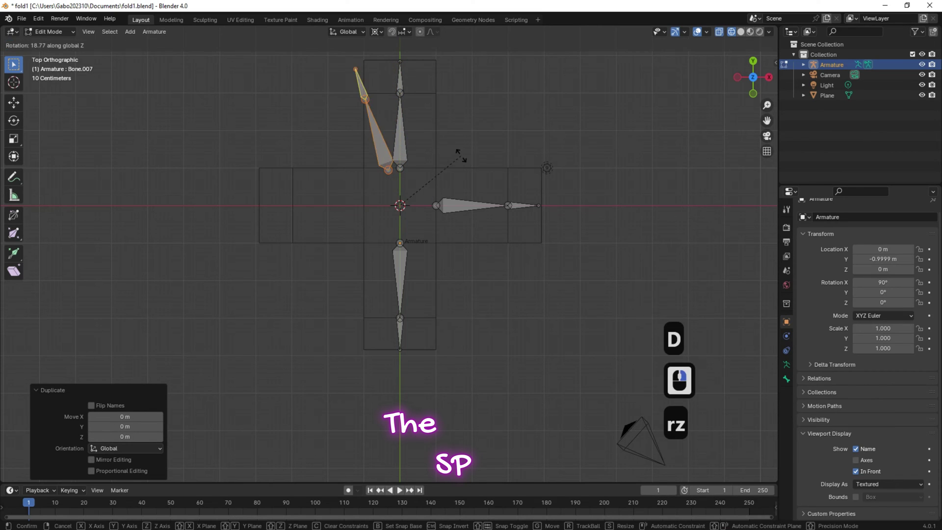
left_click(389, 172)
left_click(129, 424)
type("90")
key("Return")
Step: Return the armature to Object Mode and display the scene in solid shading from a perspective view
scroll(588, 196, "down", 9)
left_click_drag(753, 77, 765, 112)
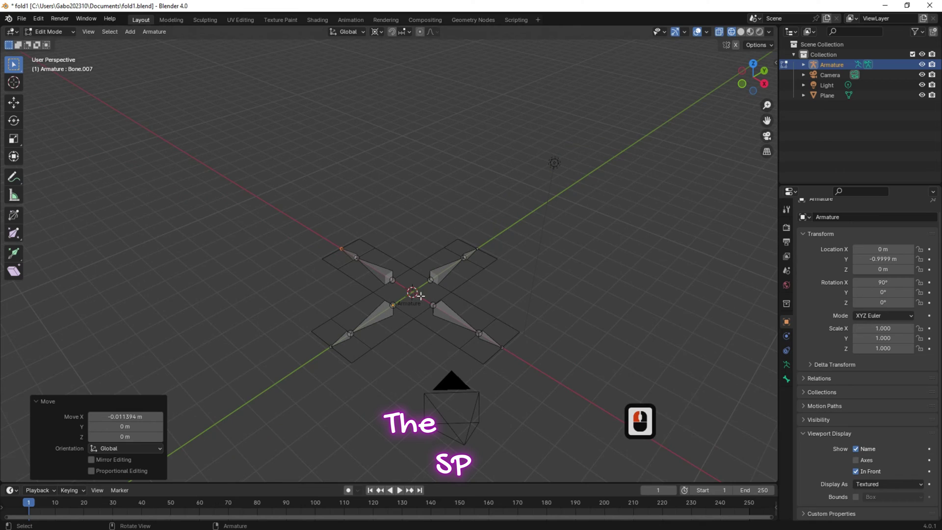
left_click(520, 246)
left_click(63, 31)
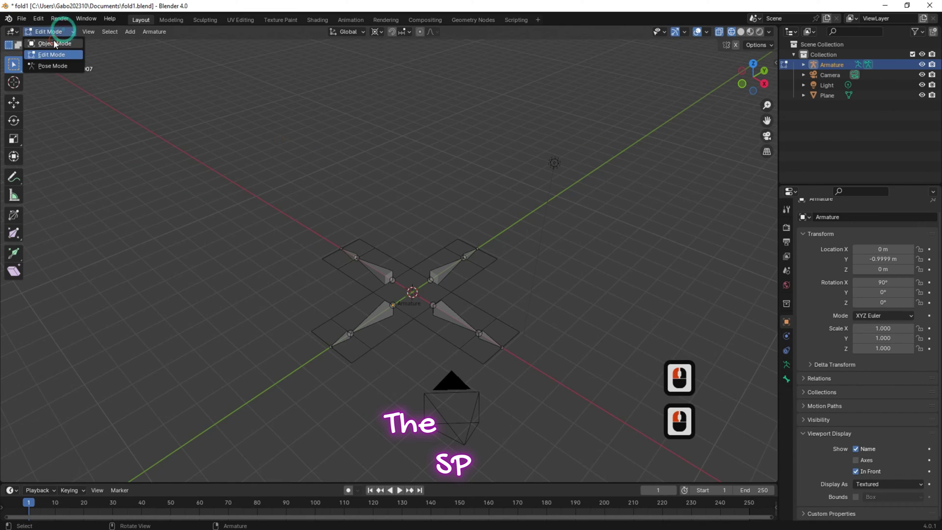
left_click(53, 42)
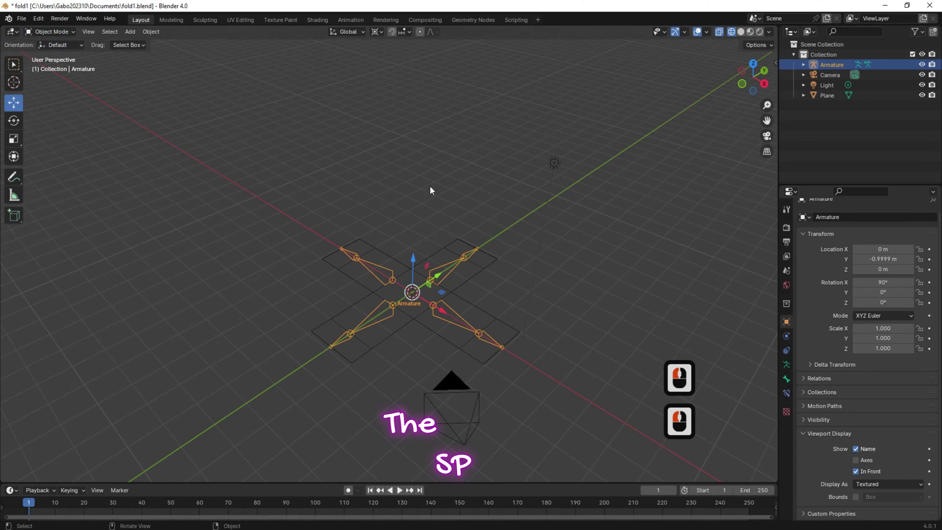
left_click(500, 273)
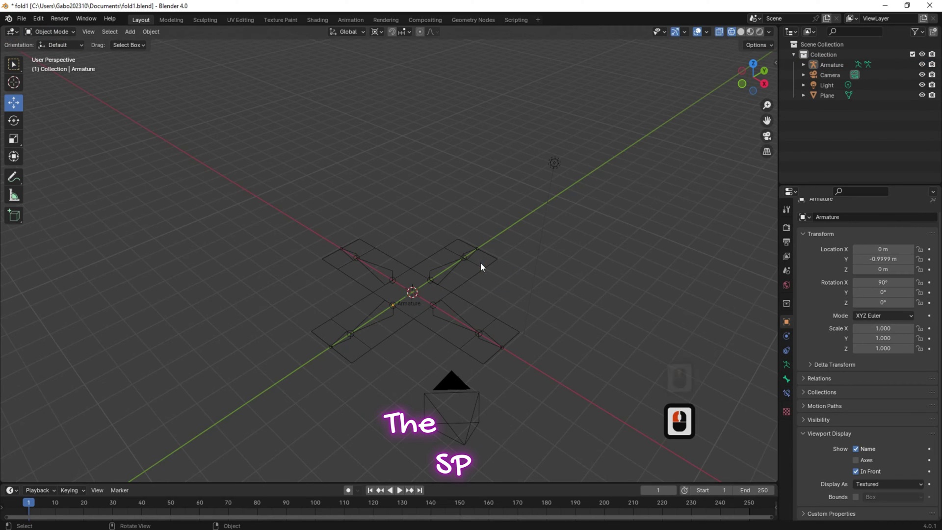
left_click(481, 263)
left_click(740, 31)
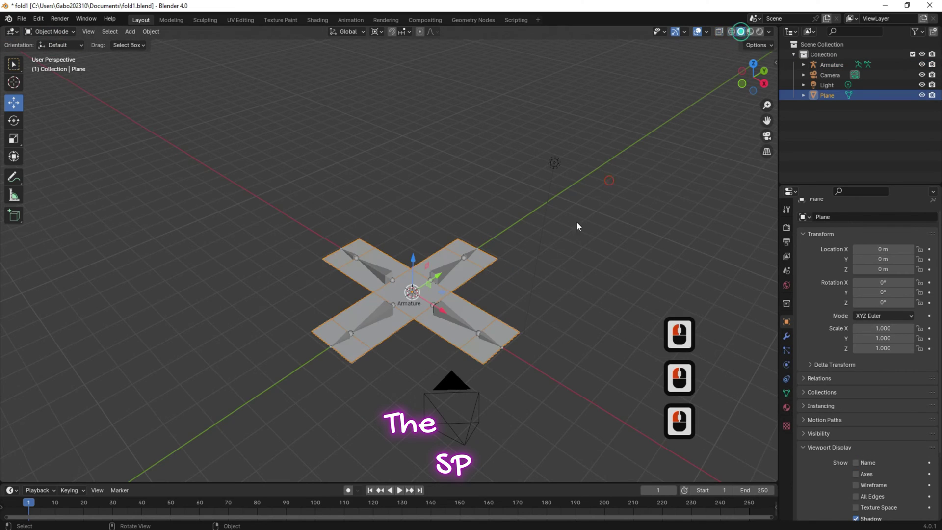
Step: Parent the plane to the armature using Armature Deform With Empty Groups
left_click(488, 268)
left_click(486, 259)
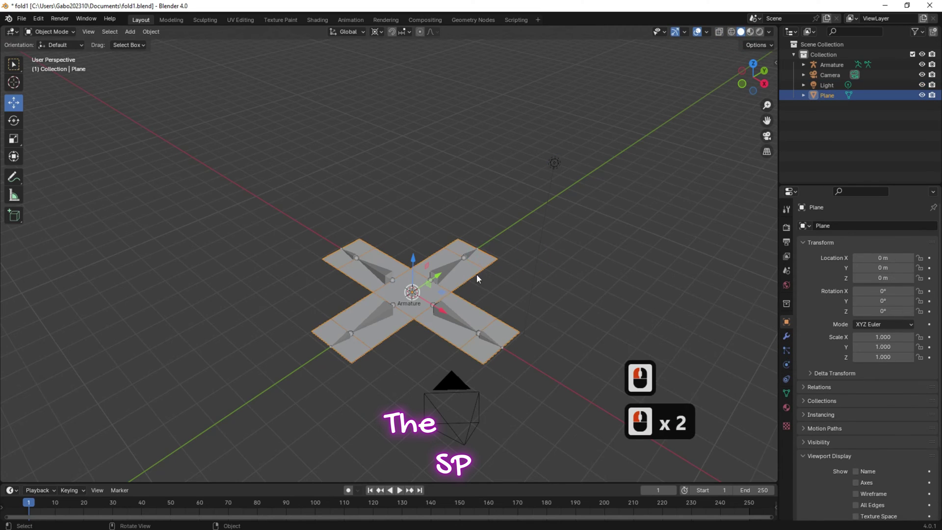
left_click(445, 268, "shift")
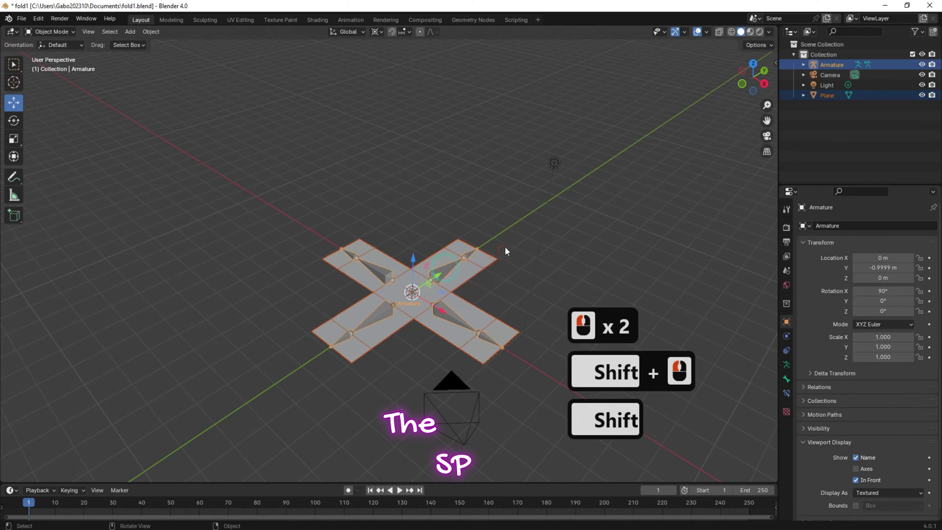
left_click(151, 32)
mouse_move(167, 211)
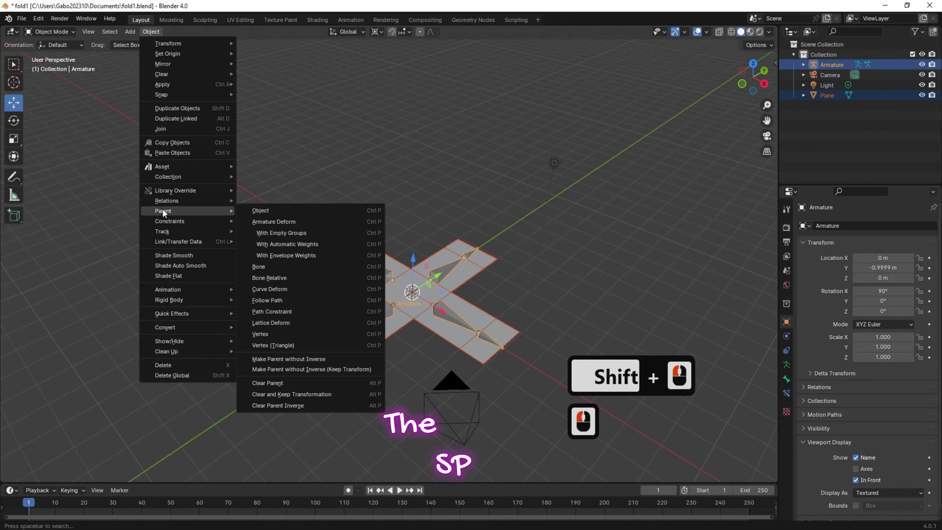
left_click(293, 235)
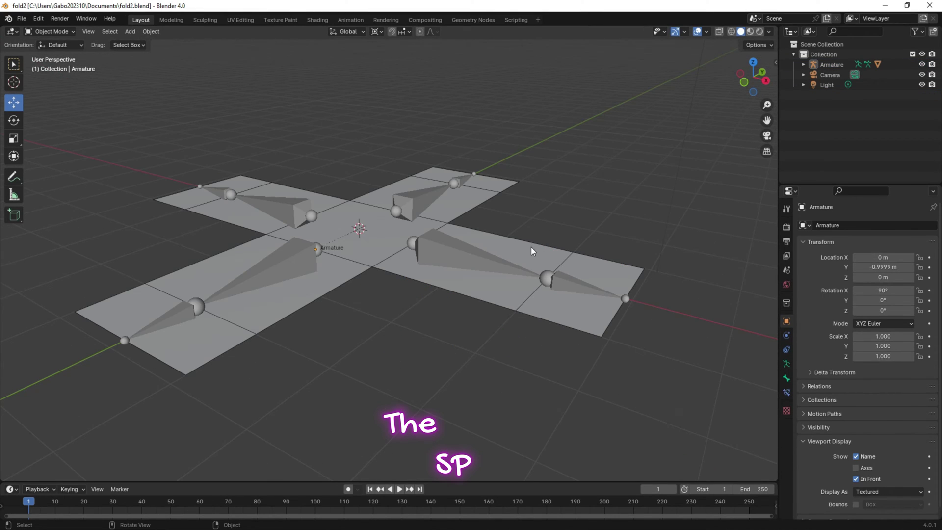
Step: Select the plane and view the vertex groups in its object data
left_click(531, 248)
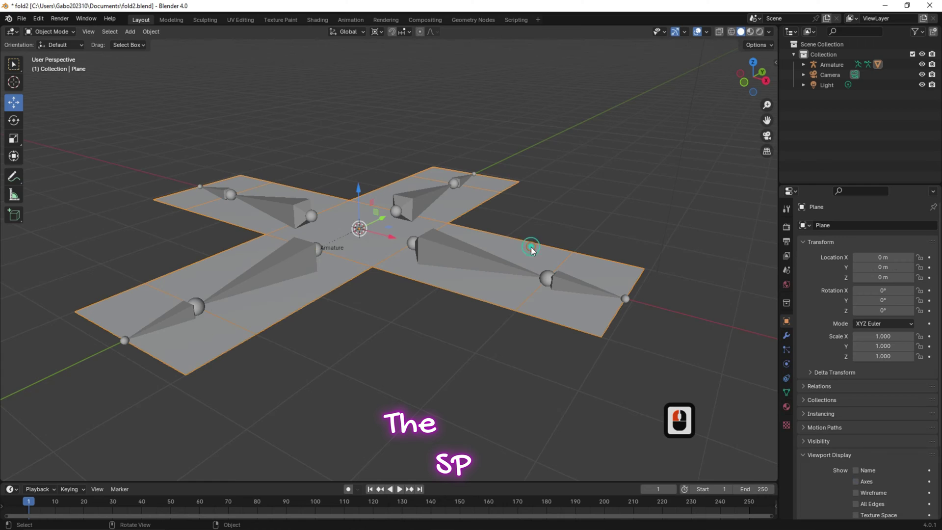
left_click(786, 393)
scroll(856, 278, "up", 8)
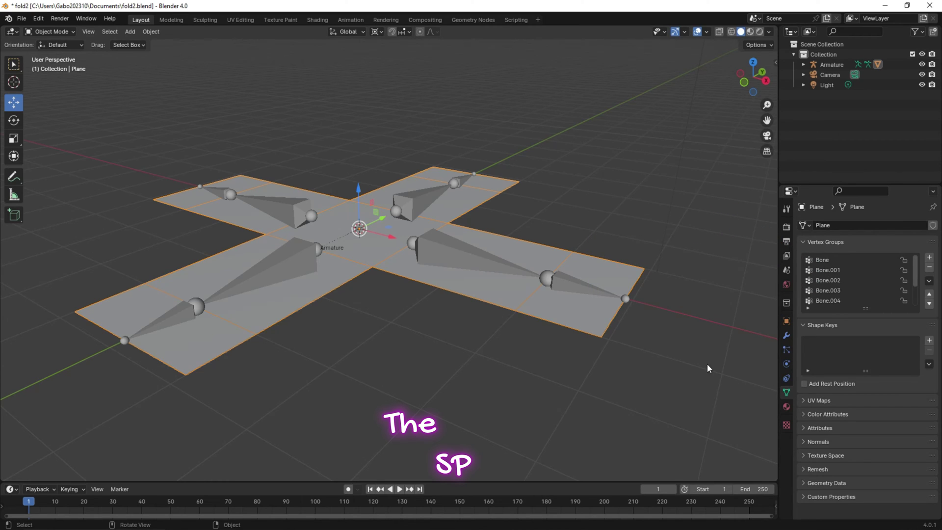
Step: Enable the display of bone names in the armature's viewport display settings
left_click(564, 284)
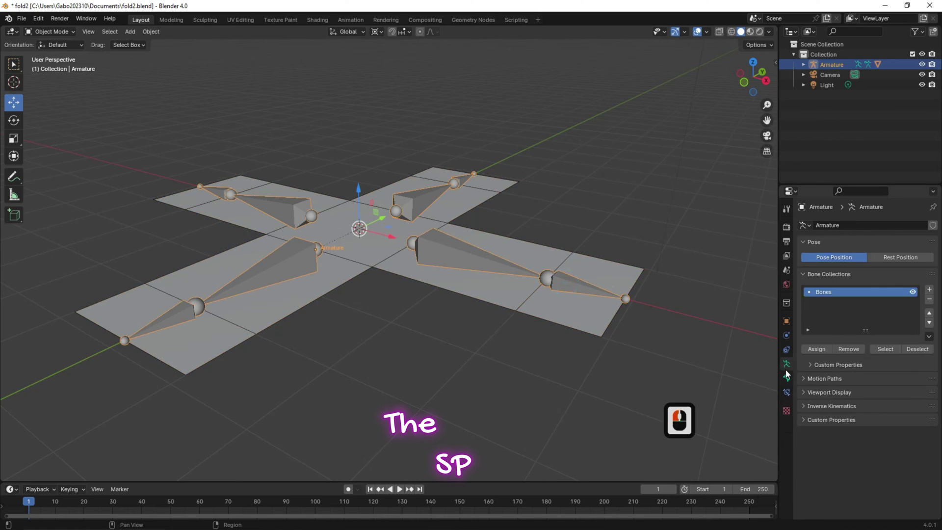
left_click(802, 391)
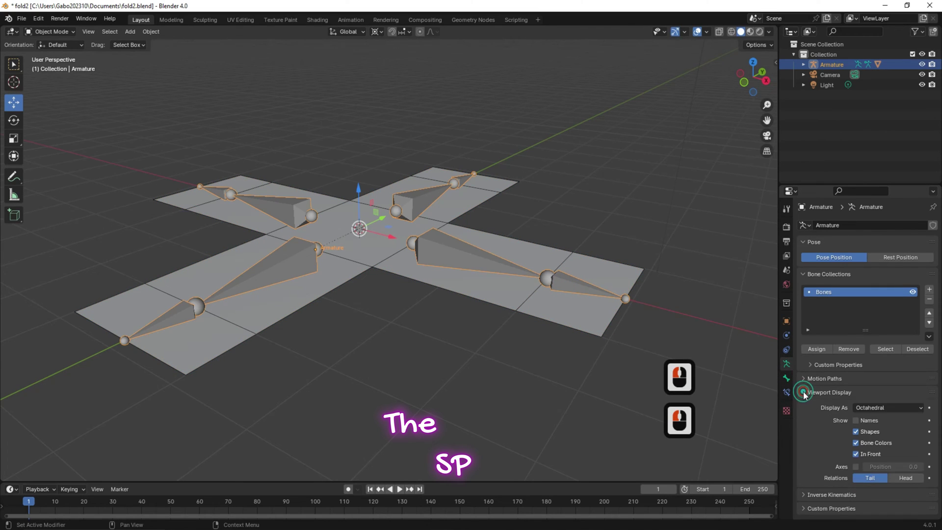
left_click(855, 419)
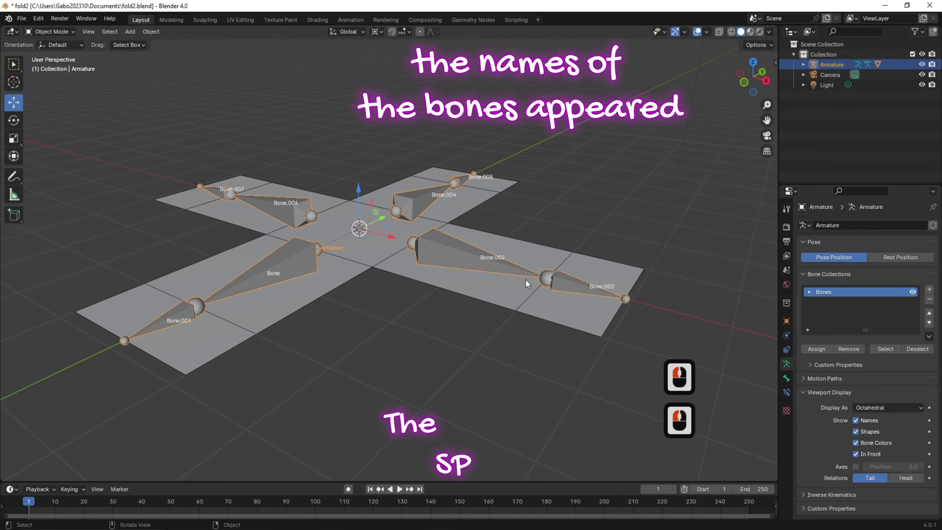
Step: Put the plane into Edit Mode with face selection
left_click(567, 312)
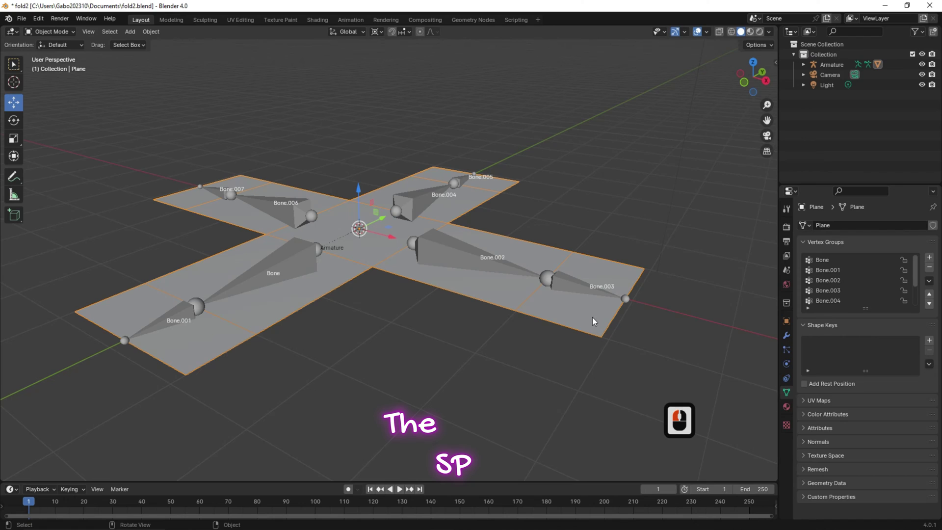
left_click(56, 31)
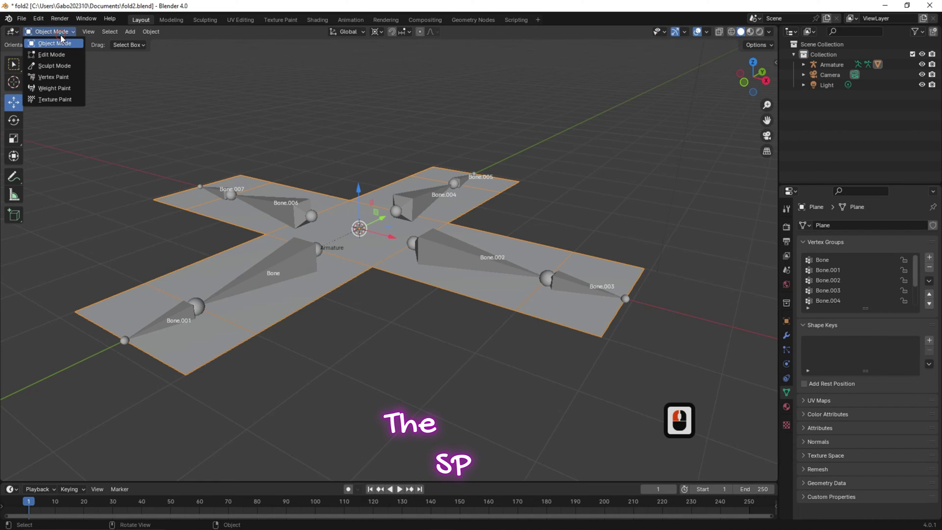
left_click(56, 55)
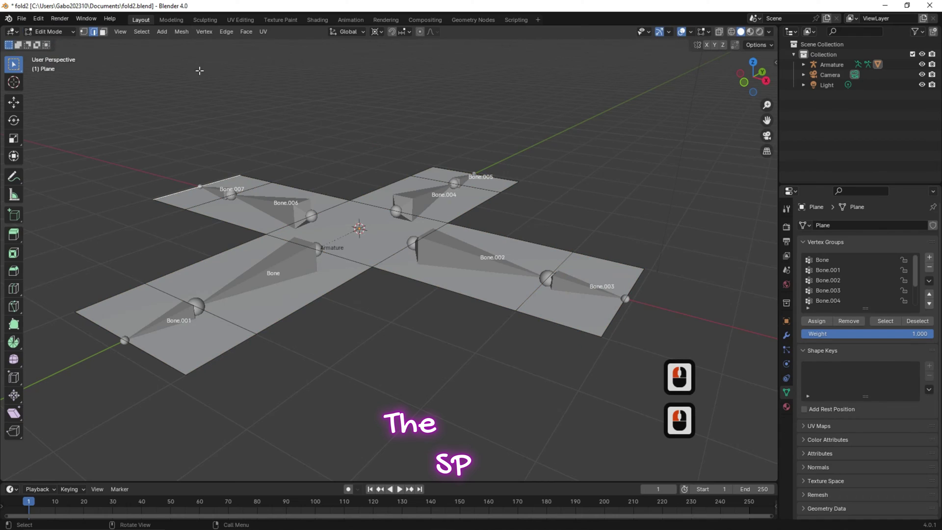
left_click(103, 32)
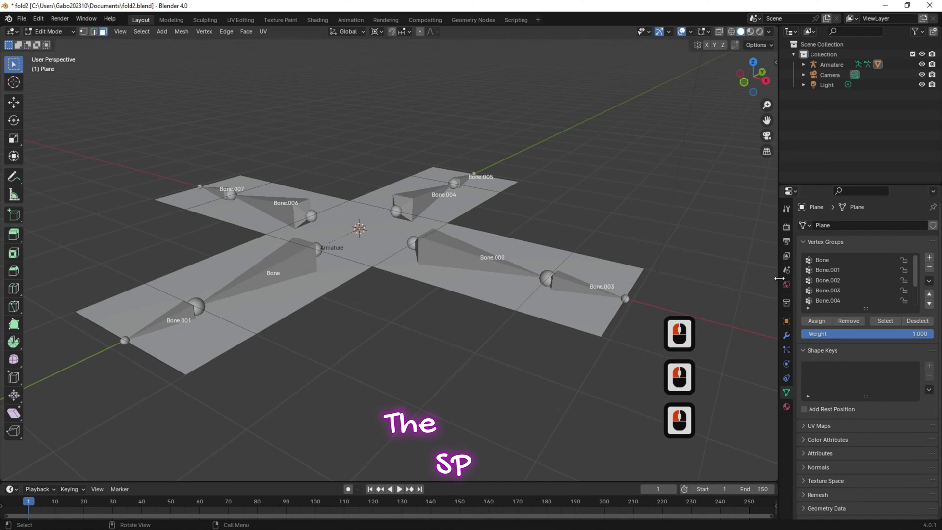
Step: Assign the +X arm's outer face to vertex group Bone.003 and its inner face to Bone.002
left_click(593, 267)
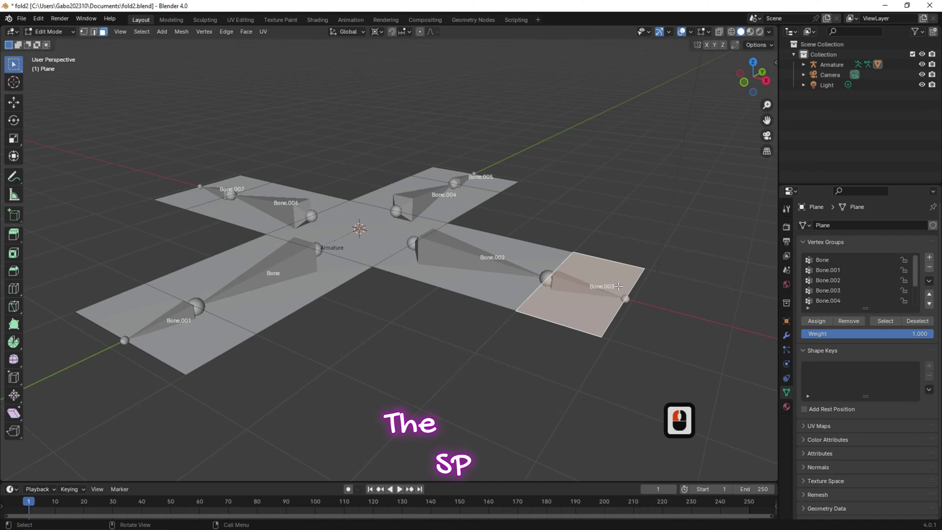
left_click(819, 290)
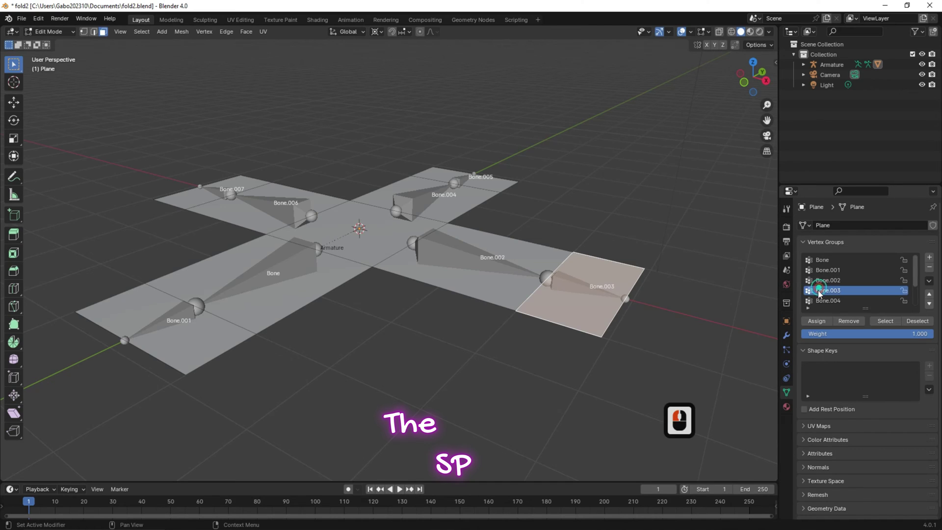
left_click(813, 323)
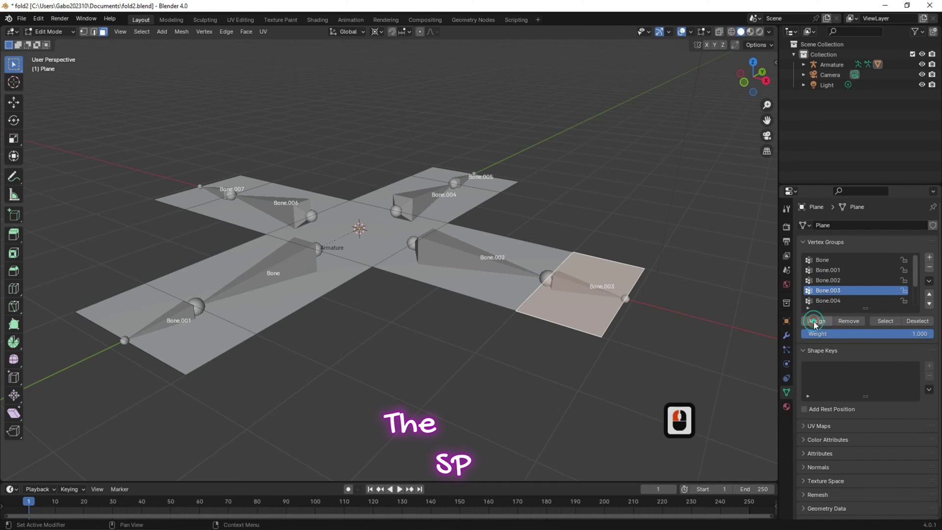
left_click(486, 279)
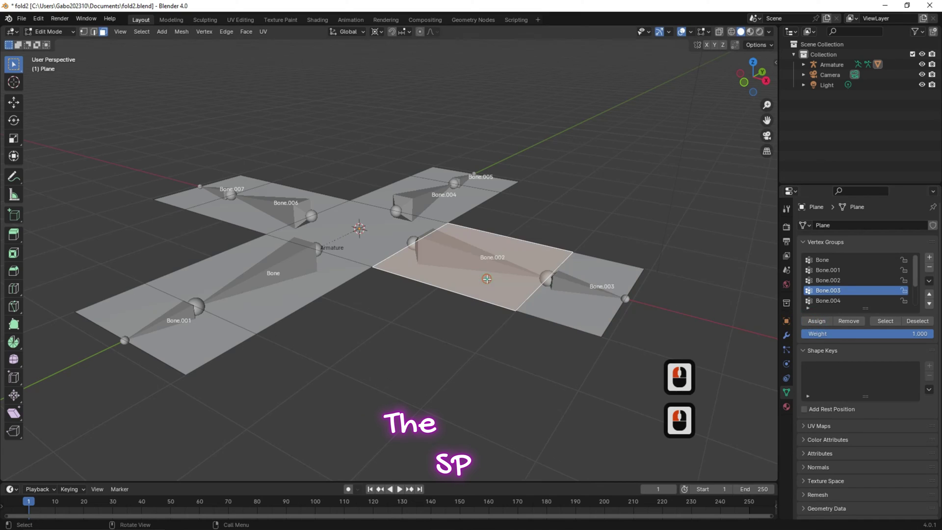
left_click(828, 280)
left_click(813, 322)
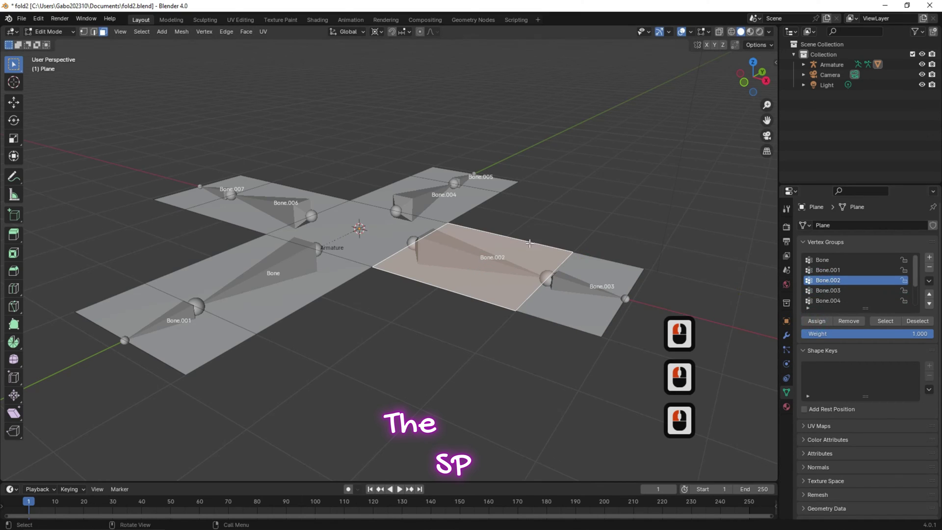
Step: Assign the -Y arm's inner face to vertex group Bone and its outer face to Bone.001
left_click(294, 284)
left_click(822, 260)
left_click(816, 321)
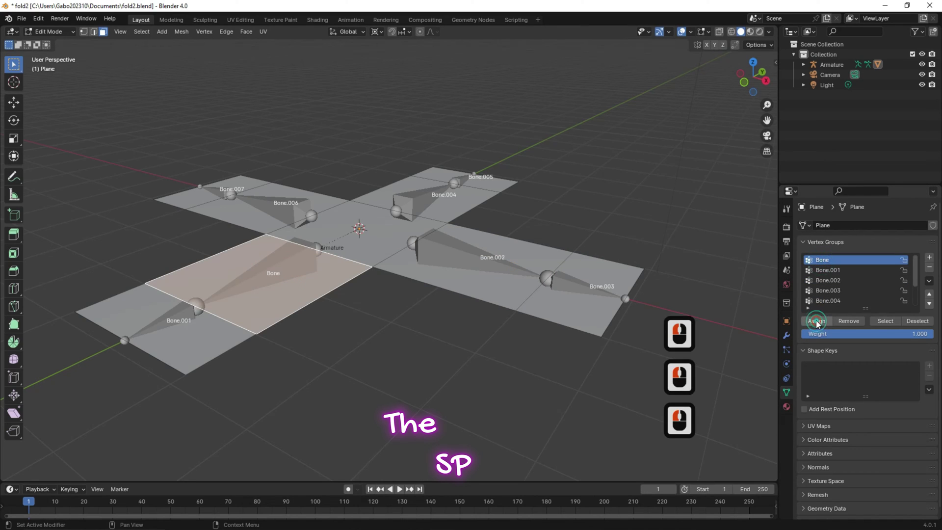
left_click(167, 343)
left_click(827, 269)
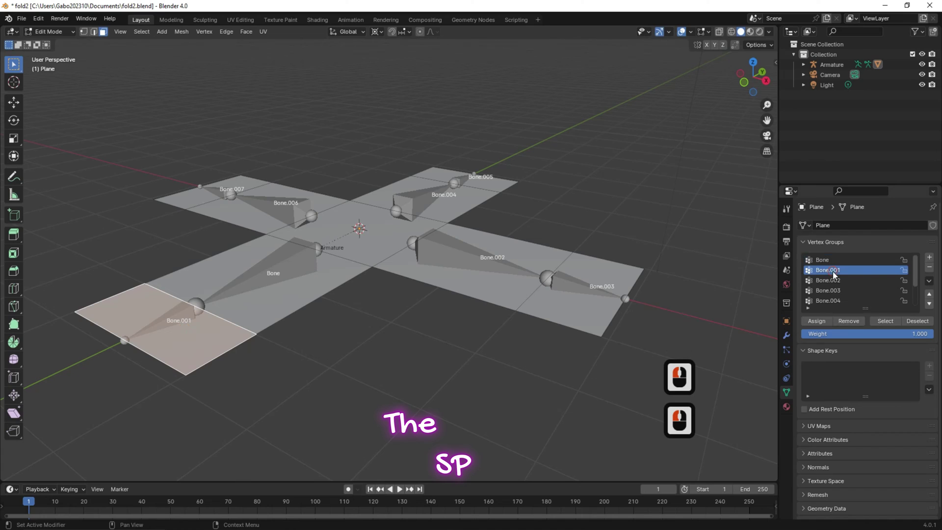
left_click(817, 321)
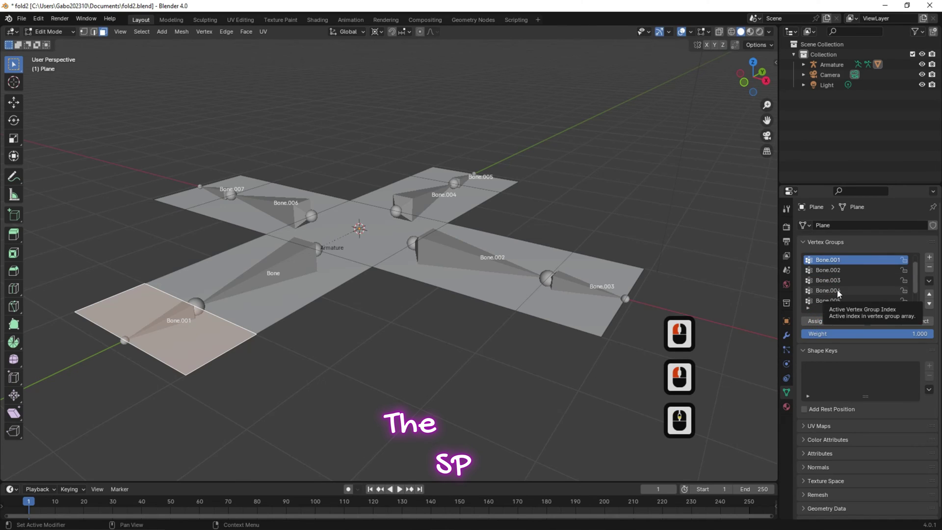
Step: Assign the +Y arm's inner face to vertex group Bone.004 and its outer face to Bone.005
scroll(836, 289, "down", 2)
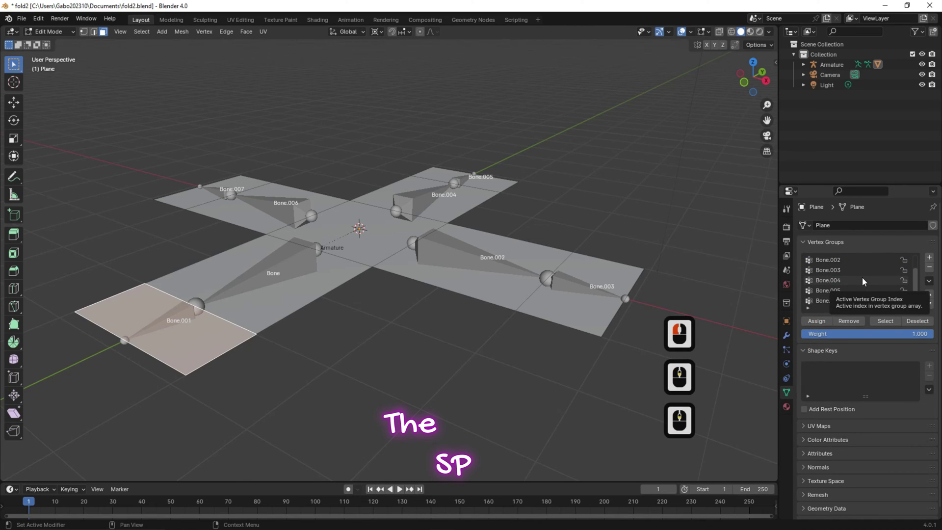
scroll(854, 280, "down", 1)
scroll(852, 281, "down", 3)
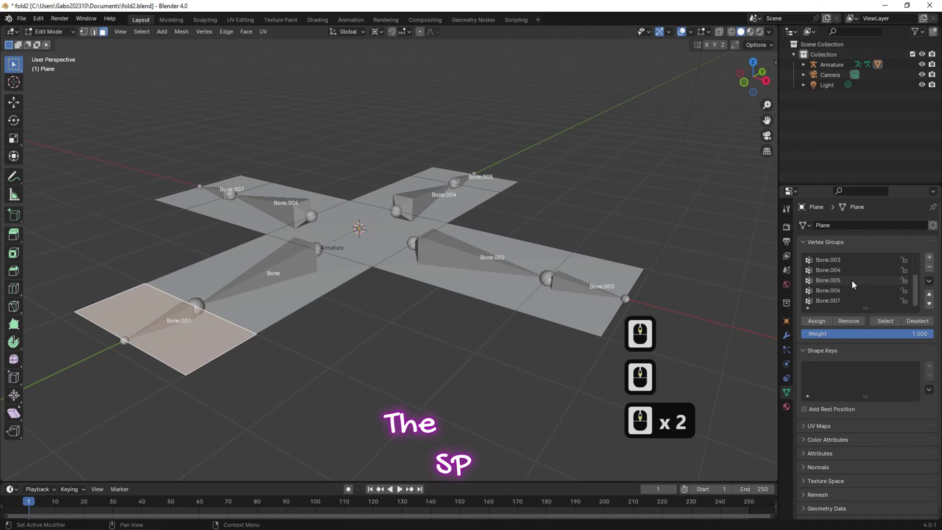
left_click(452, 202)
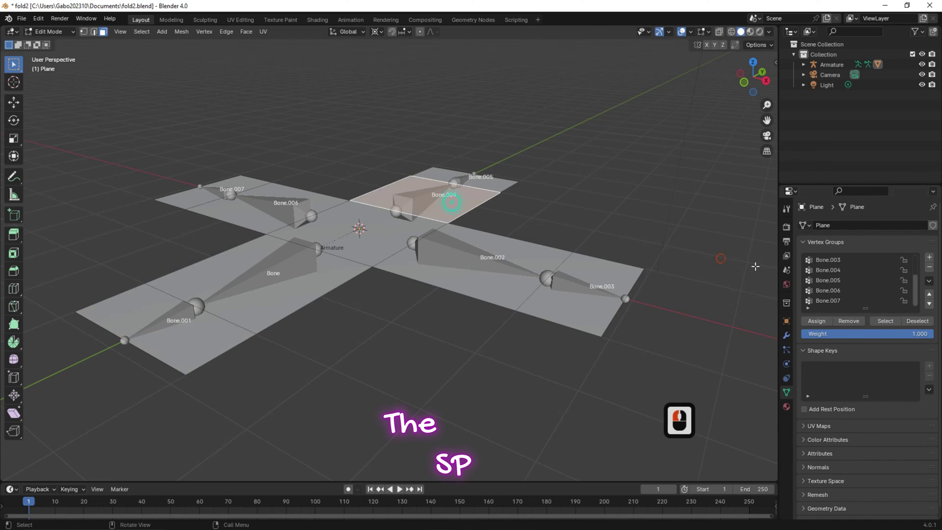
left_click(823, 270)
left_click(816, 320)
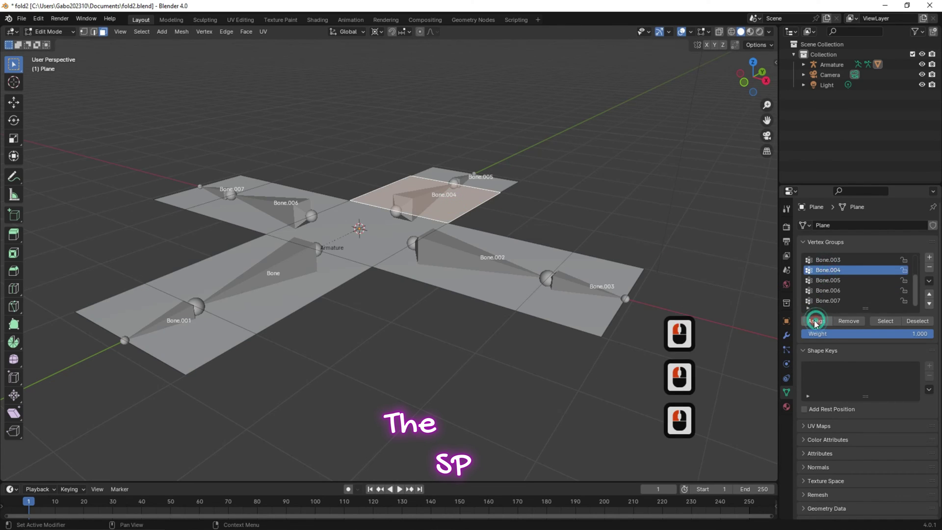
left_click(497, 179)
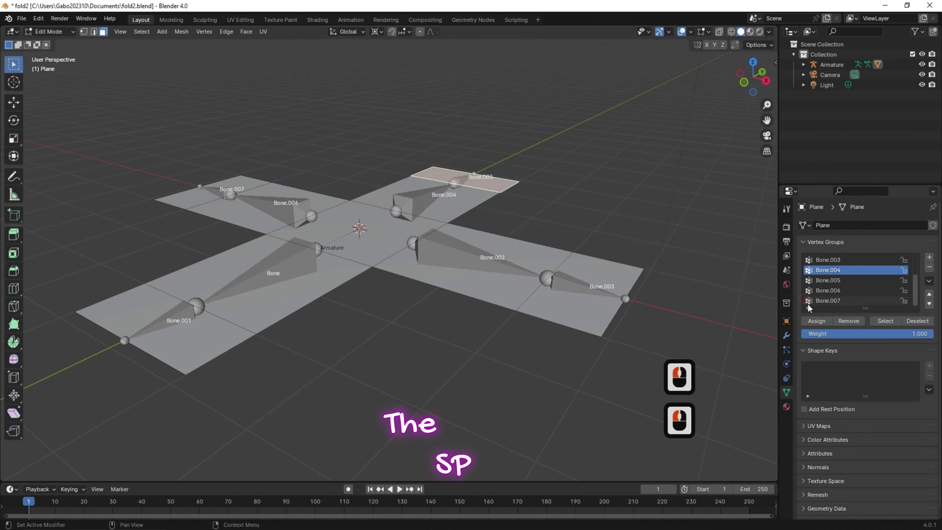
left_click(825, 281)
left_click(816, 321)
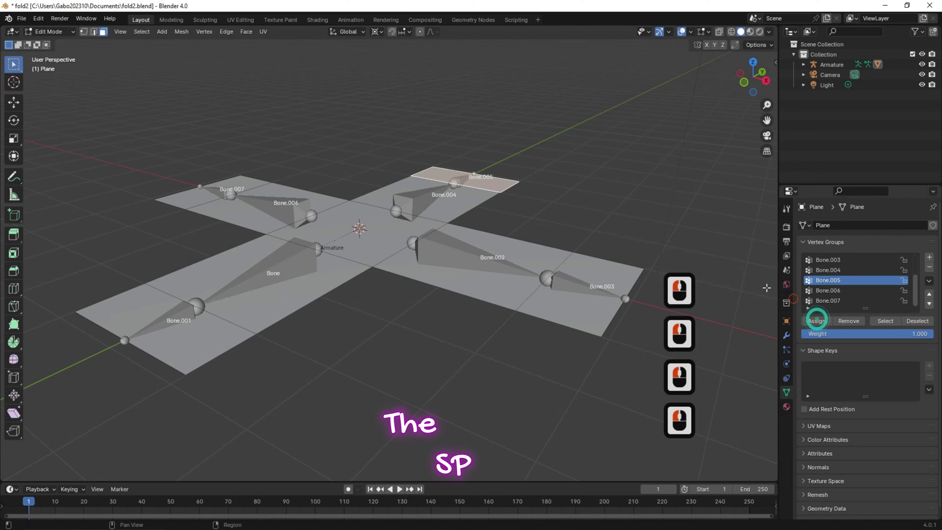
Step: Assign the -X arm's inner face to vertex group Bone.006 and its outer face to Bone.007
left_click(302, 194)
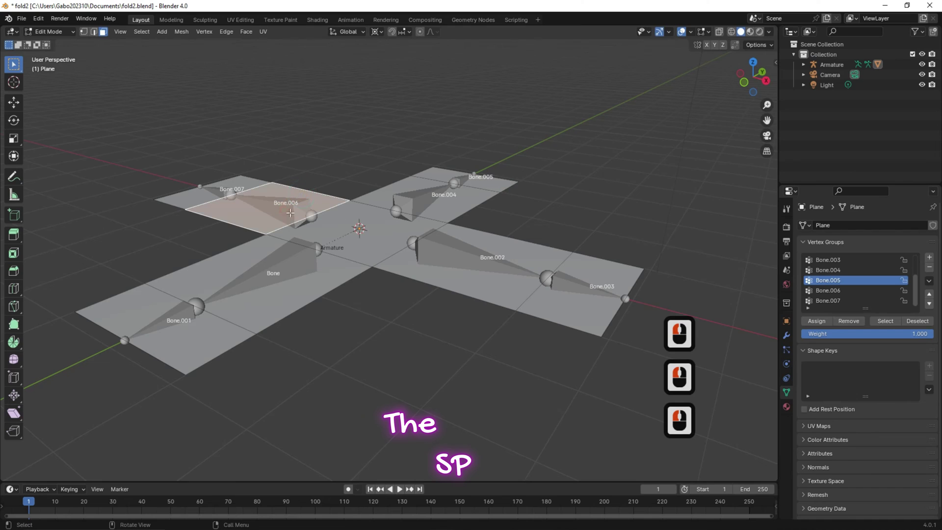
left_click(828, 290)
left_click(814, 321)
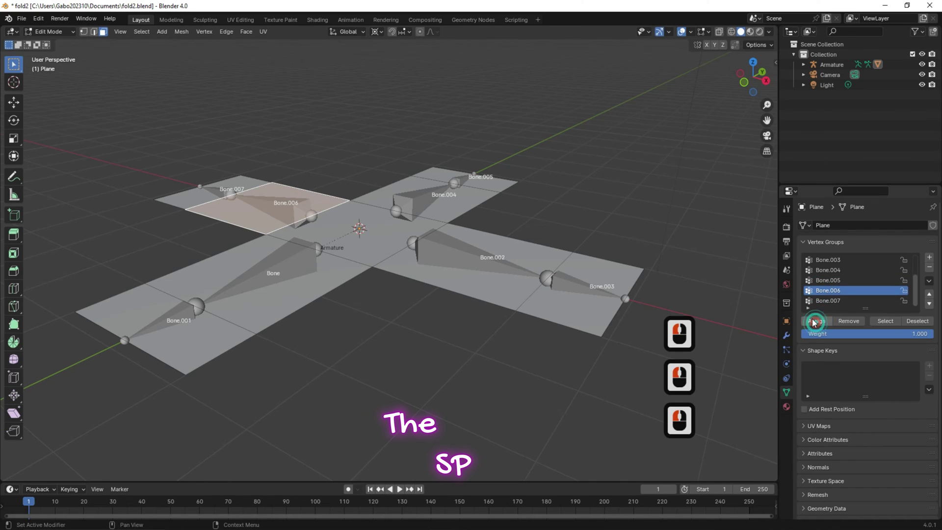
left_click(195, 194)
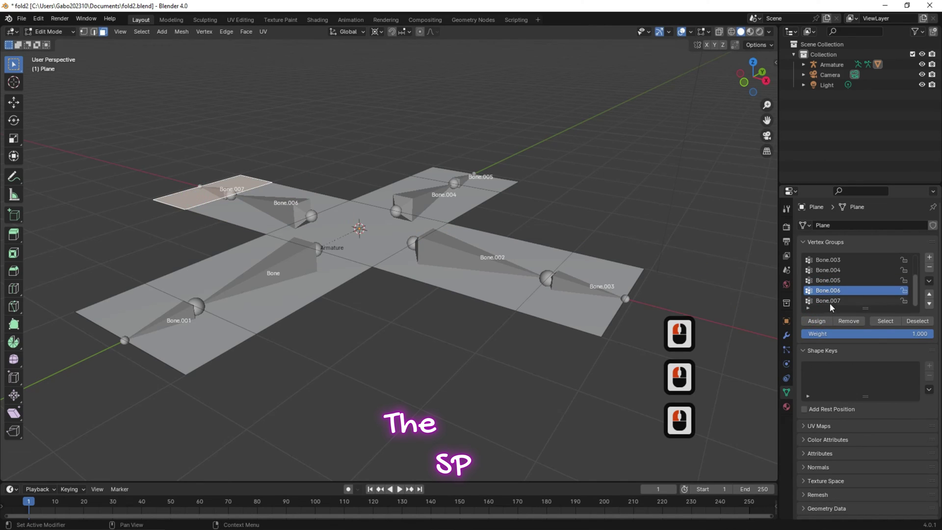
left_click(829, 301)
left_click(817, 323)
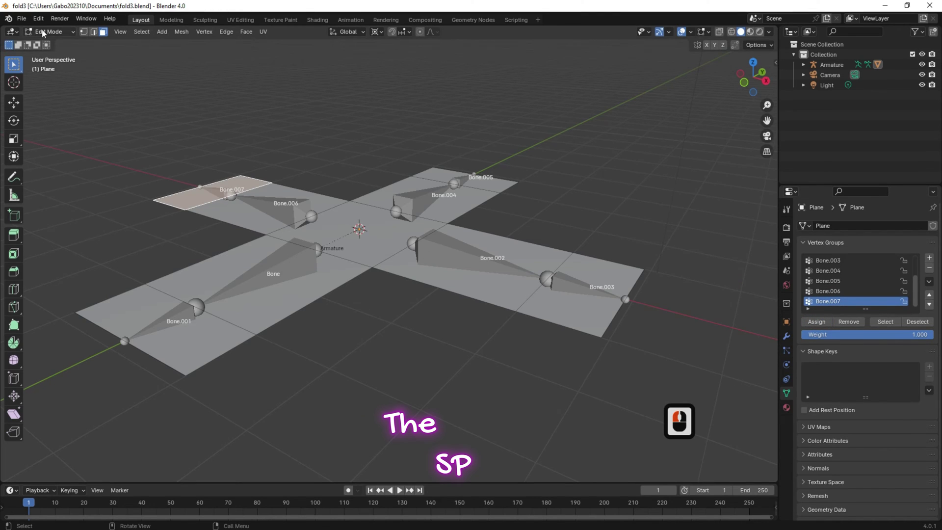
Step: Return the plane to Object Mode and add a Solidify modifier with a thickness of 0.02 m
left_click(46, 31)
left_click(46, 44)
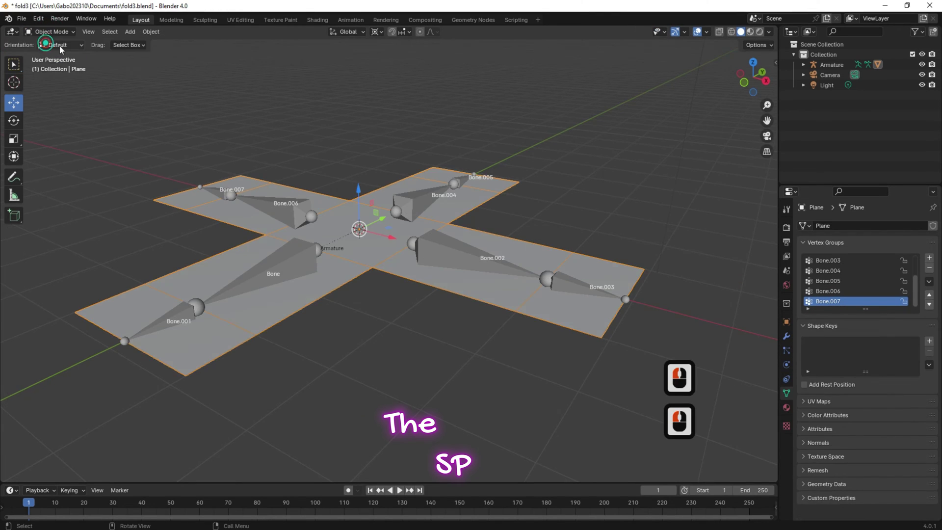
left_click(743, 401)
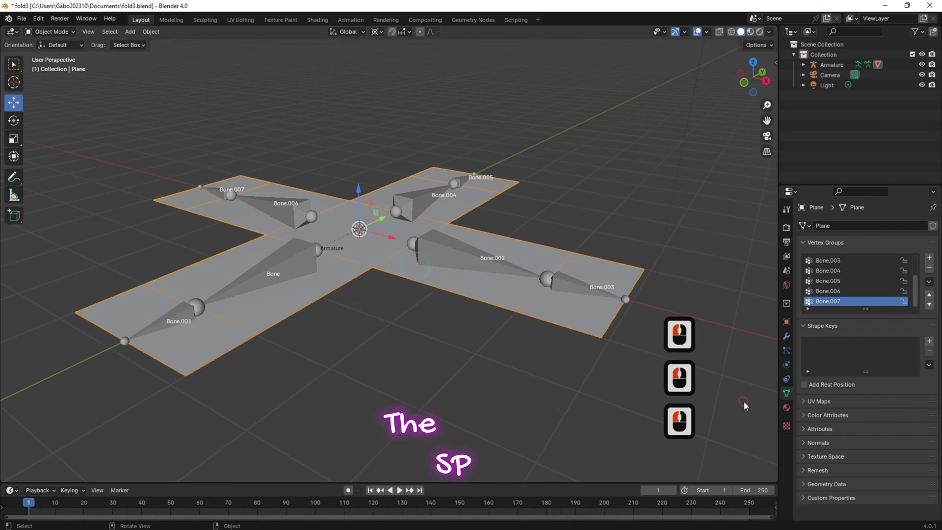
left_click(787, 337)
left_click(883, 226)
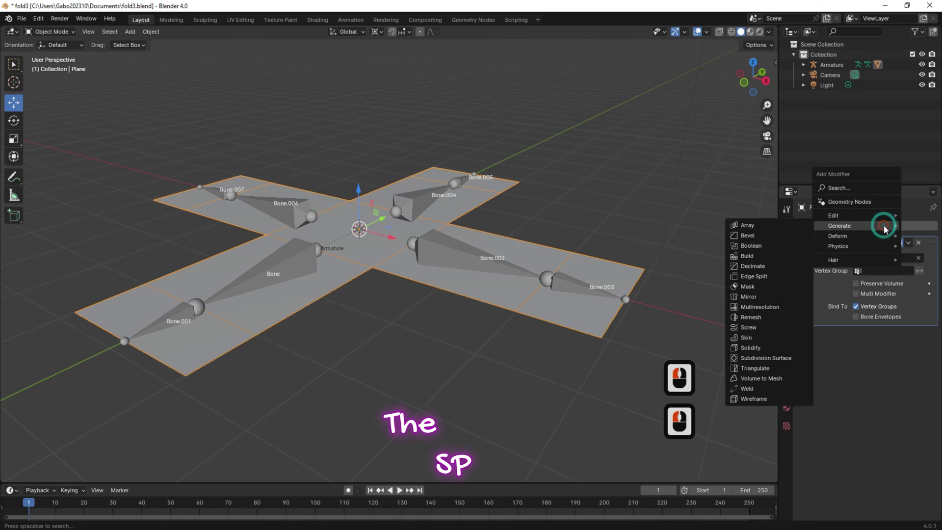
left_click(758, 348)
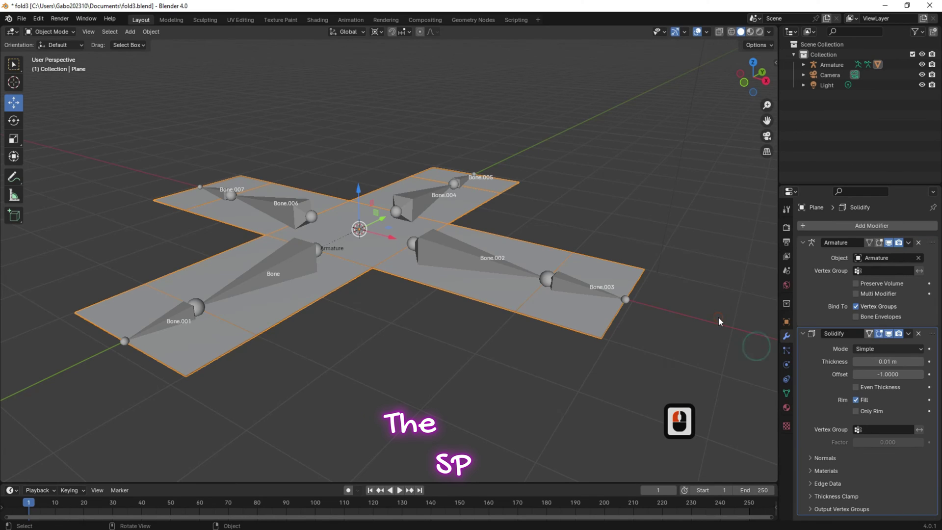
left_click(920, 362)
left_click(921, 362)
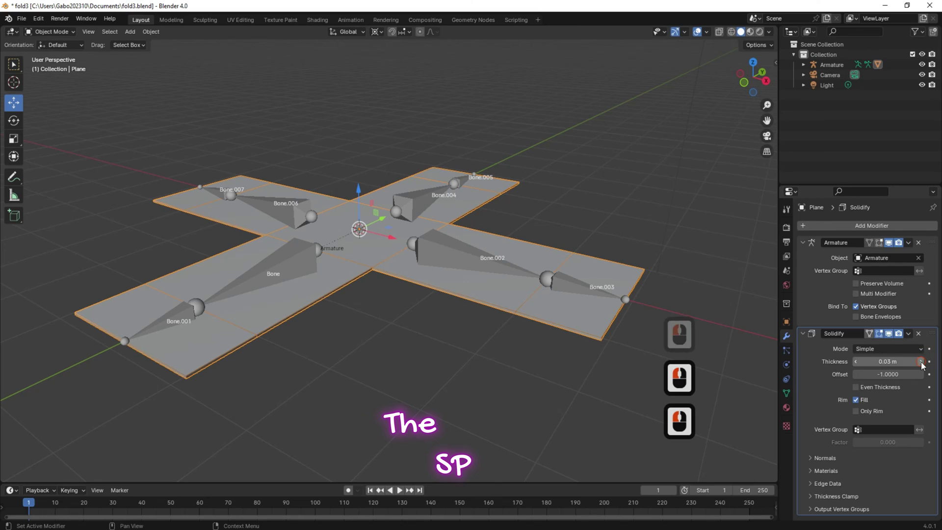
left_click(856, 362)
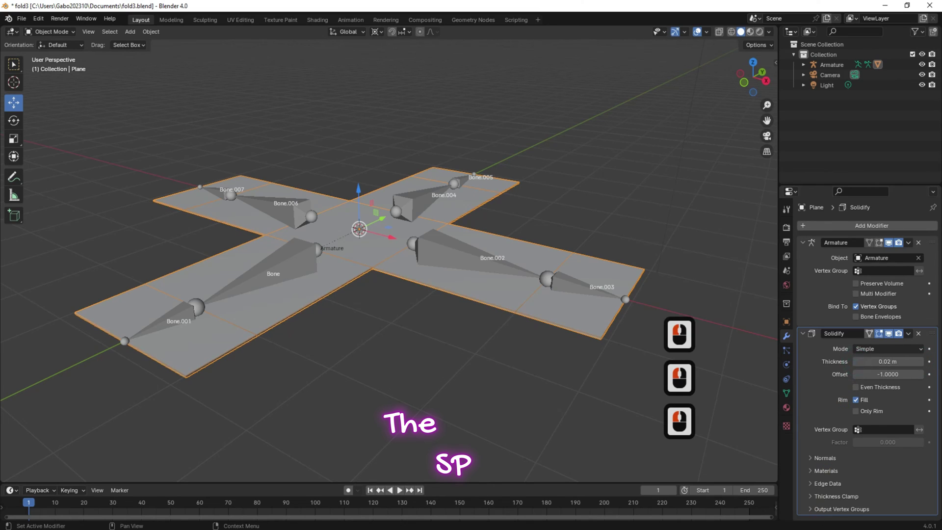
Step: Set the transform pivot point to Active Element and the transform orientation to Local
left_click(376, 31)
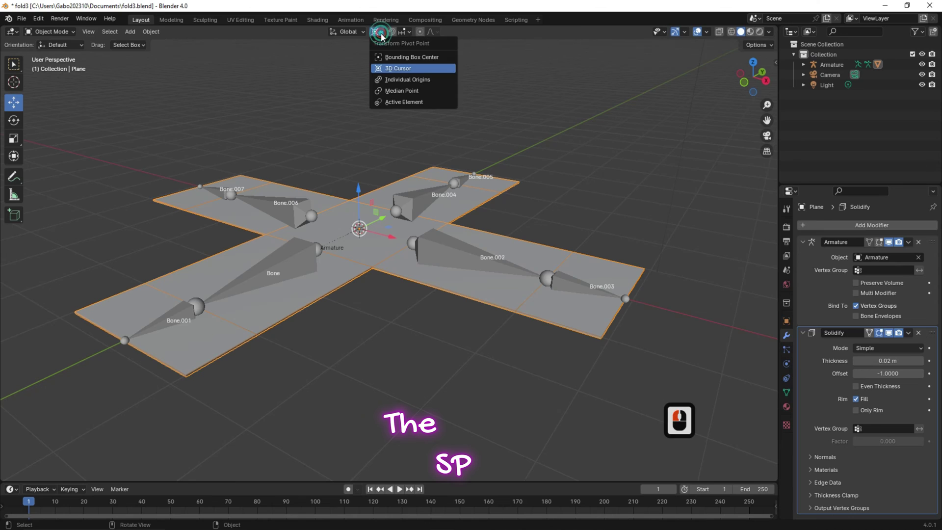
left_click(396, 102)
left_click(357, 32)
left_click(357, 31)
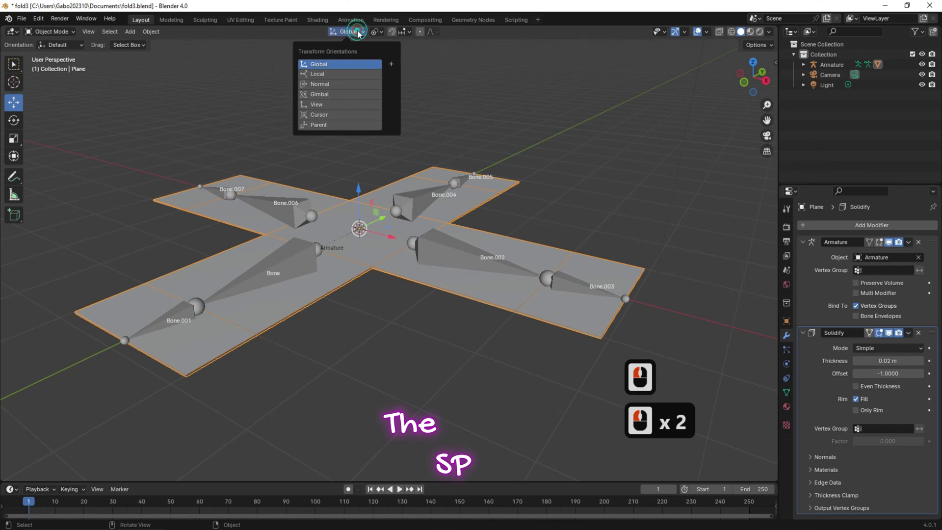
left_click(315, 73)
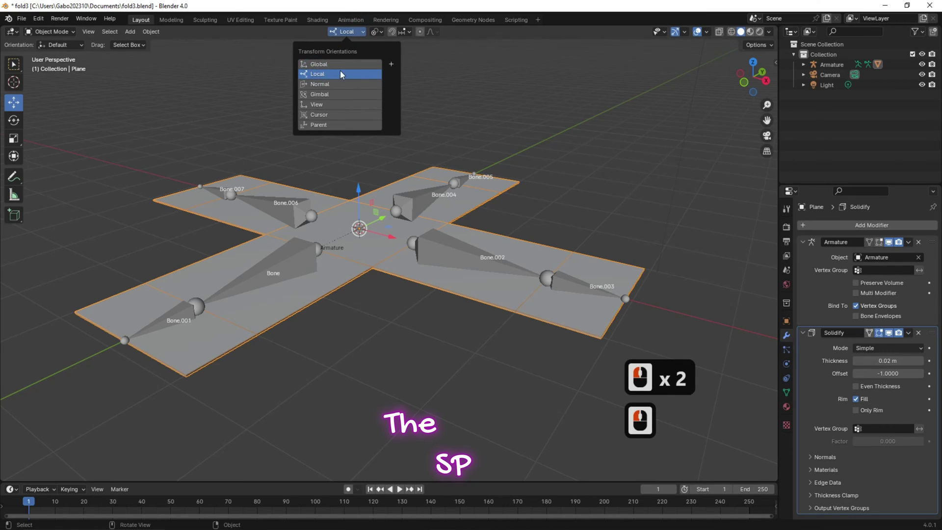
left_click(325, 75)
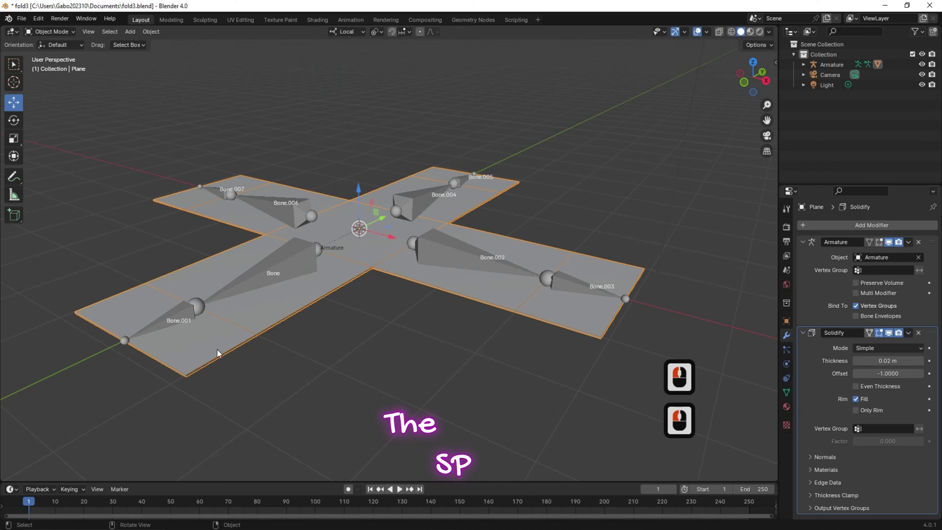
Step: Enlarge the timeline area and put the armature into Pose Mode
left_click_drag(153, 482, 181, 380)
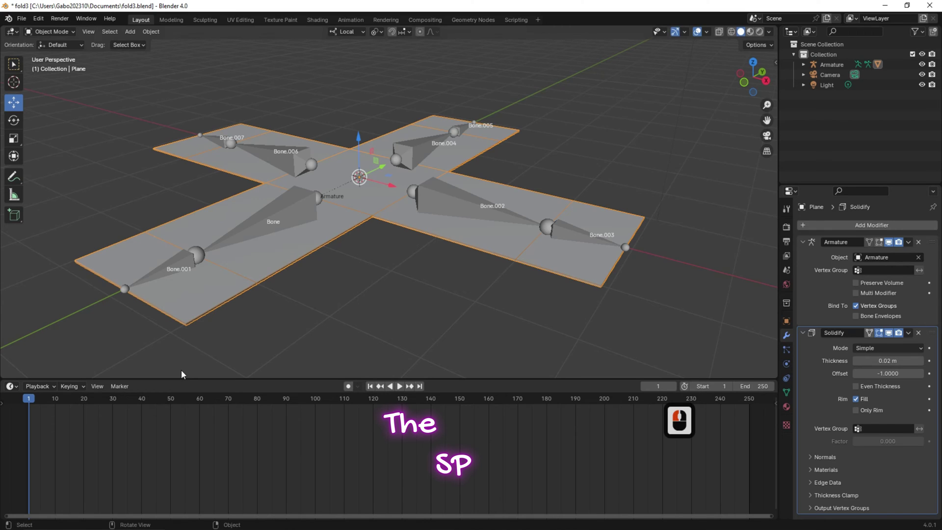
left_click(286, 152)
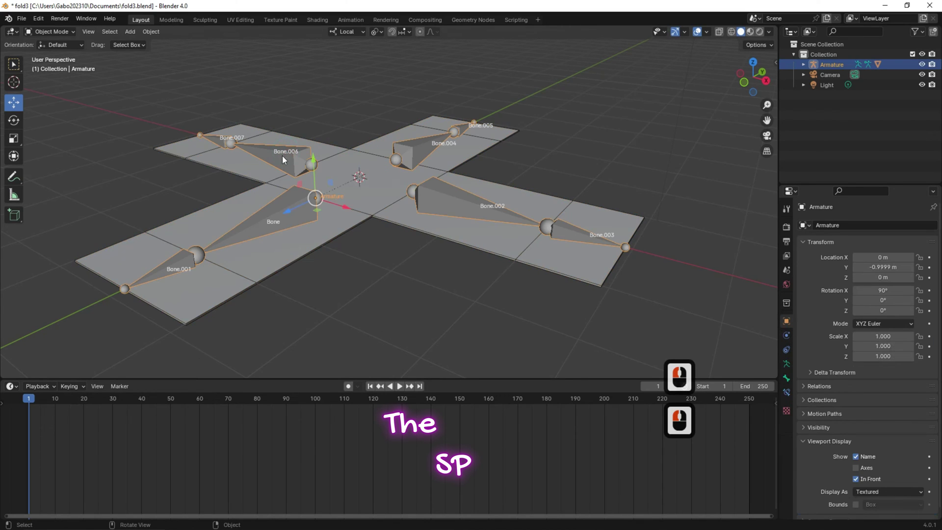
left_click(57, 32)
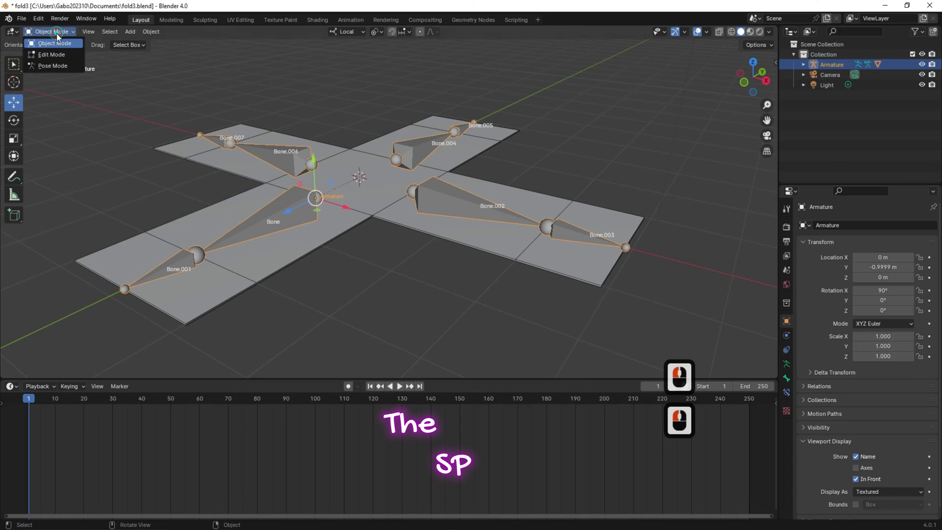
left_click(51, 64)
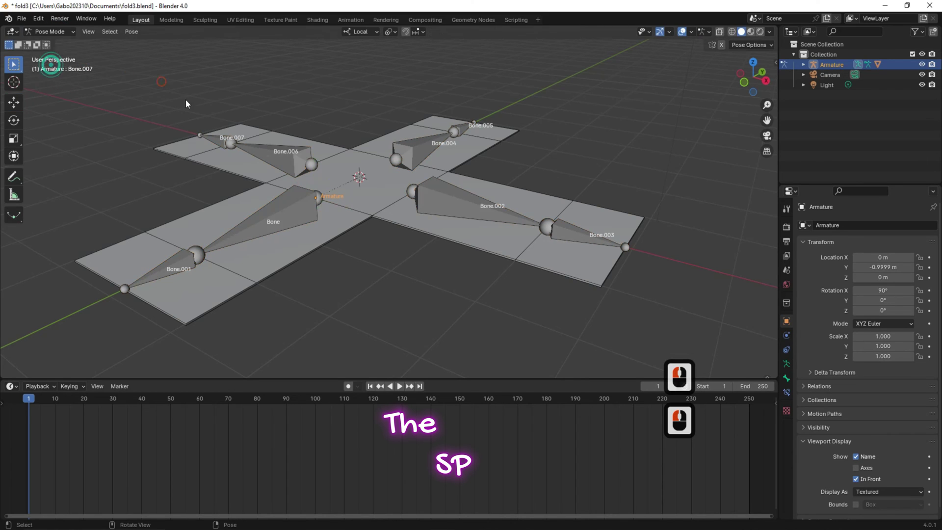
Step: Set the active keying set to Rotation and insert a rotation keyframe for Bone.006 at frame 1
left_click(283, 152)
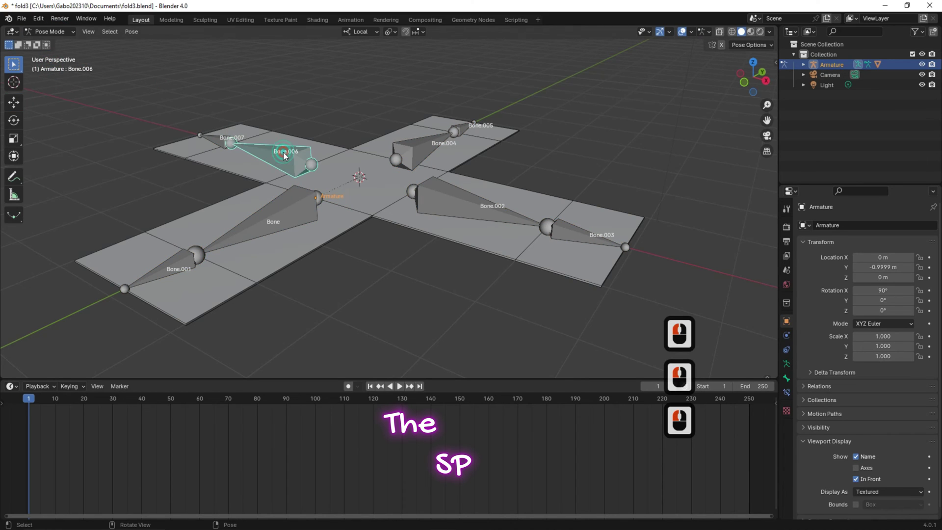
left_click(13, 120)
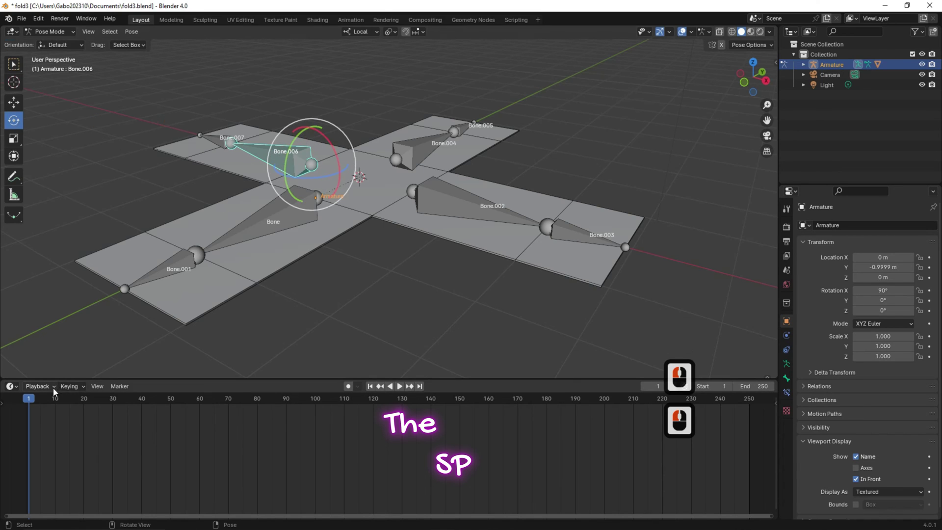
left_click(69, 386)
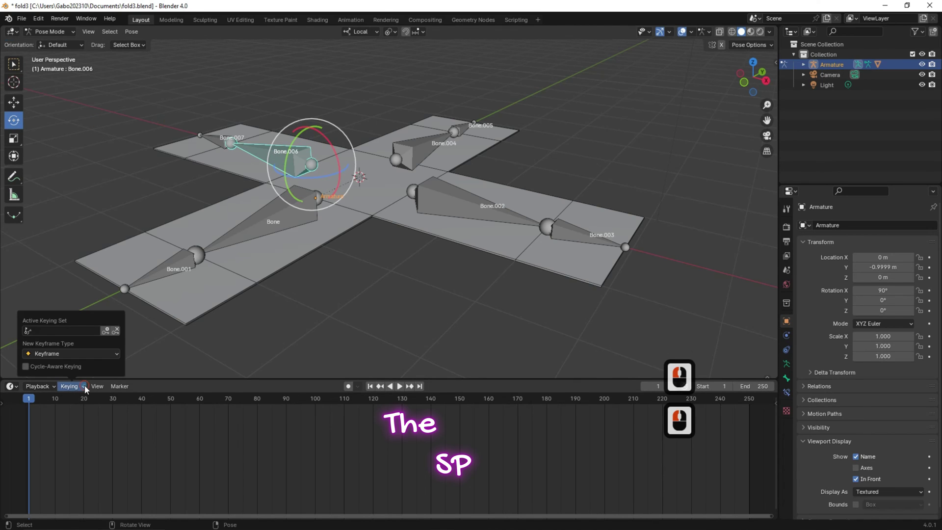
left_click(74, 336)
left_click(43, 365)
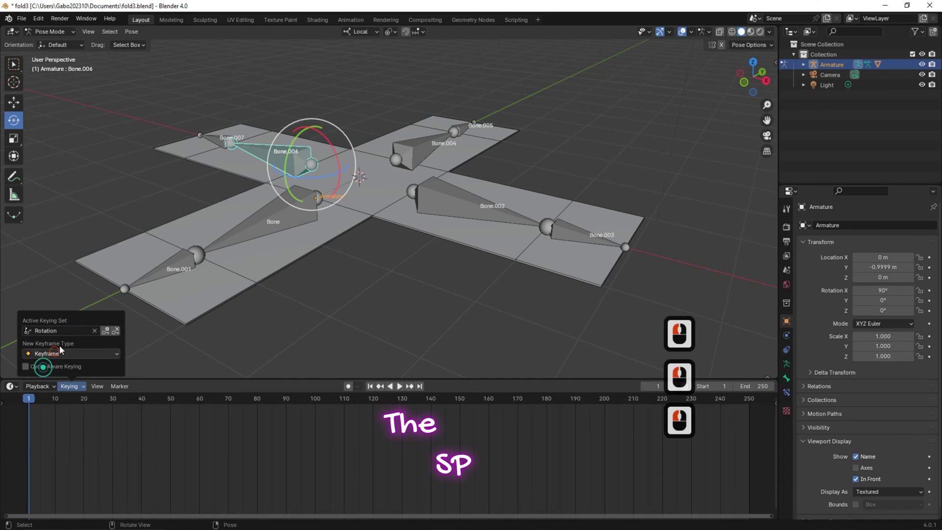
left_click(107, 332)
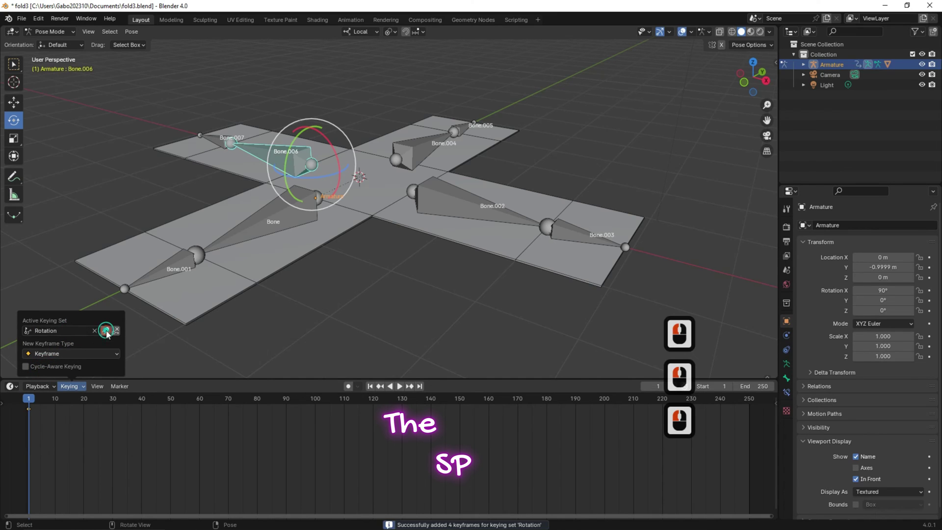
Step: At frame 10, rotate Bone.006 by -90° about its local X axis and insert a rotation keyframe
left_click(55, 398)
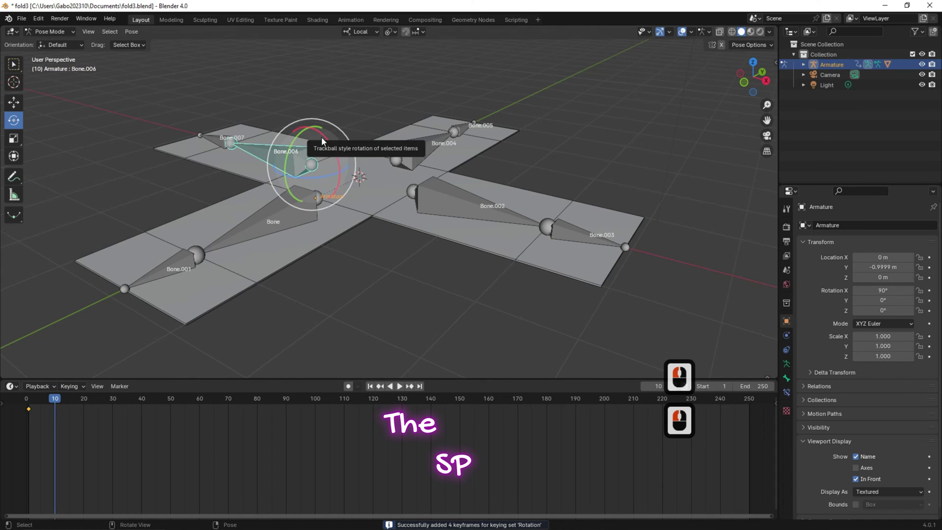
left_click_drag(323, 136, 331, 172)
left_click(125, 309)
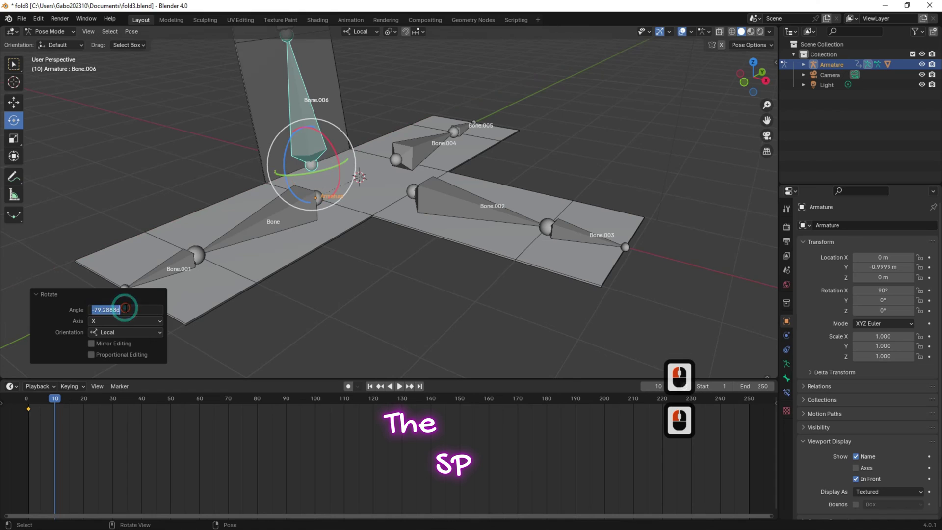
type("-90")
key("Return")
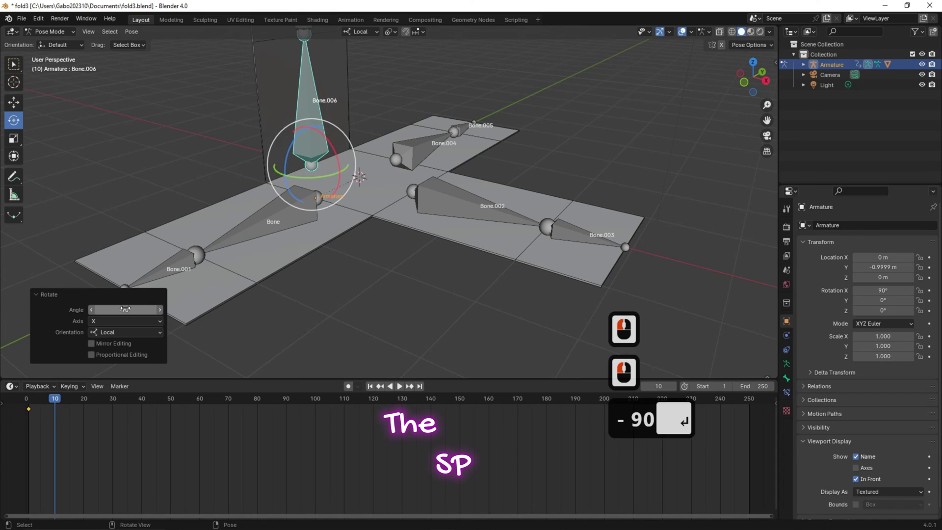
left_click(72, 386)
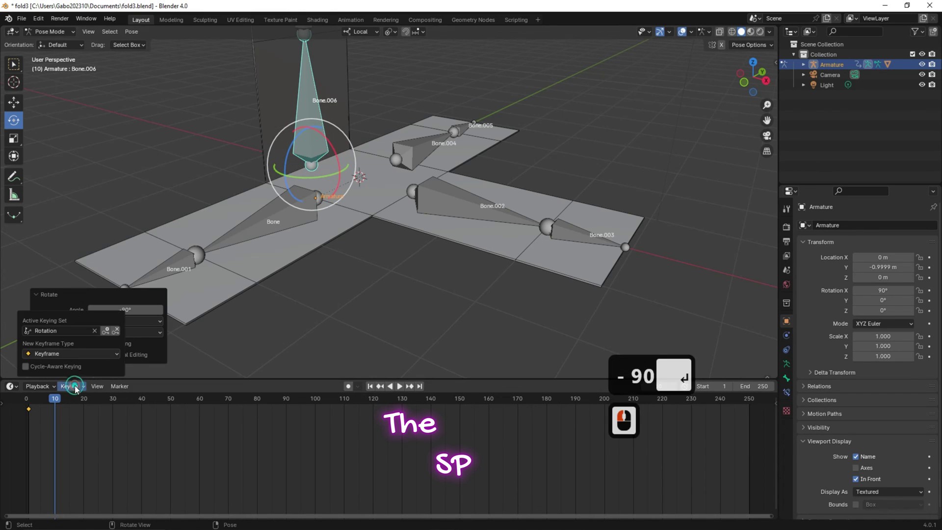
left_click(105, 331)
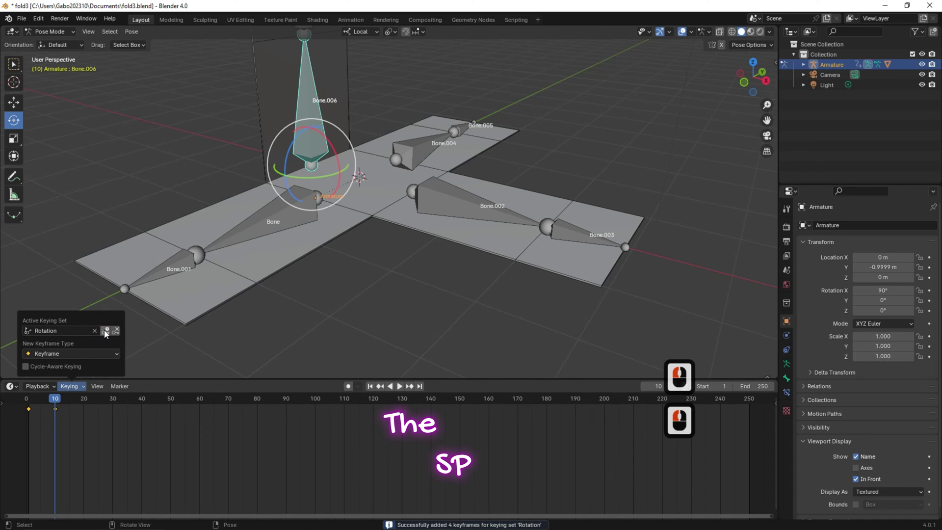
Step: Insert a starting rotation keyframe for Bone.004 at frame 20
scroll(280, 273, "down", 1)
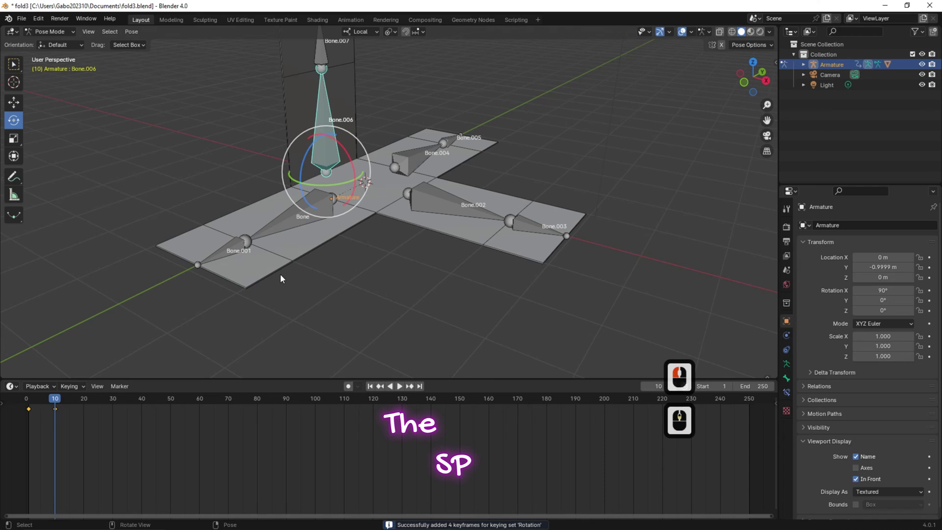
left_click(87, 399)
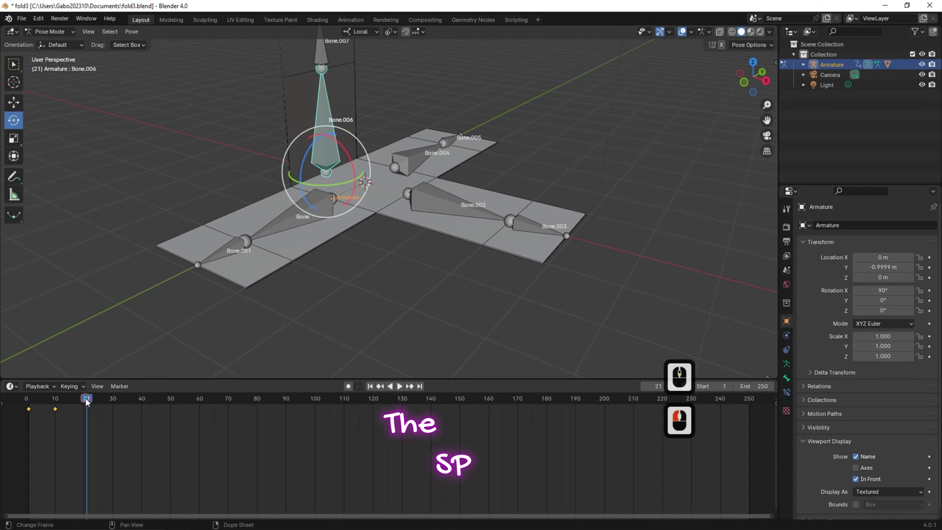
left_click(86, 400)
left_click_drag(86, 401, 84, 400)
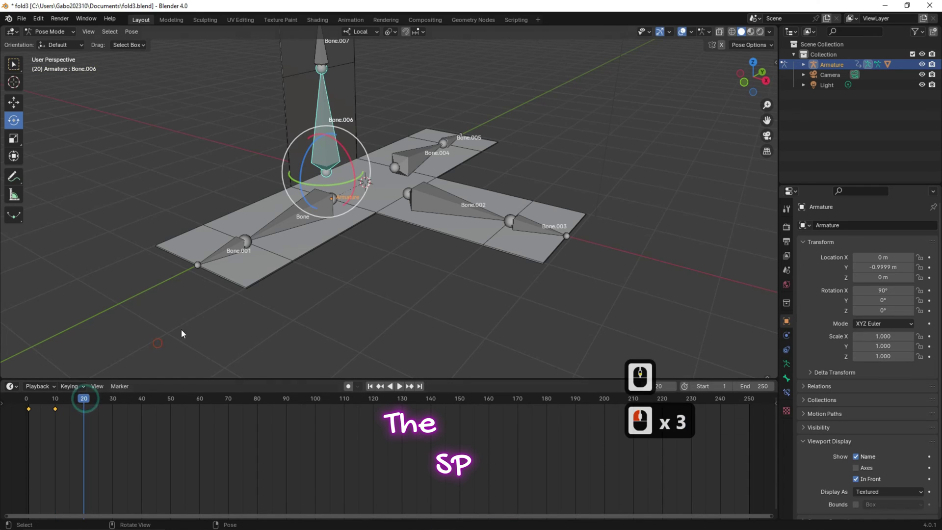
left_click(405, 158)
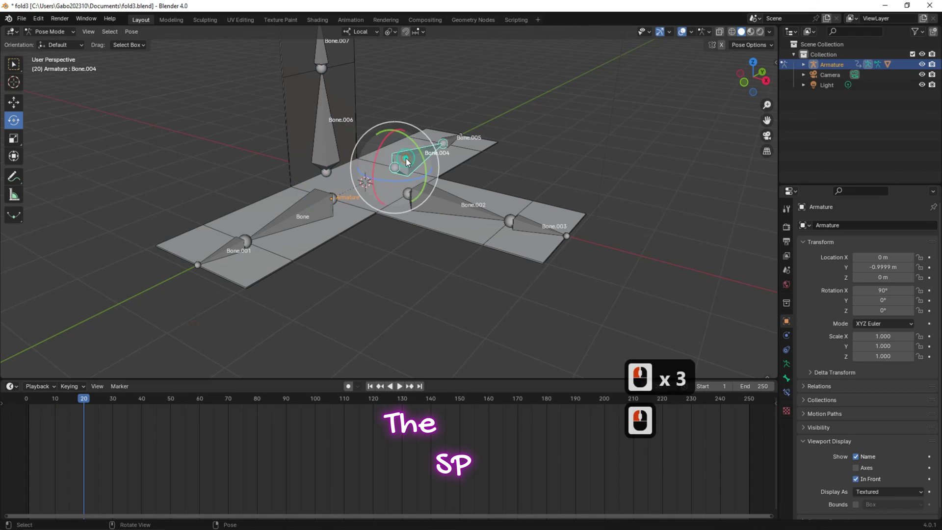
left_click(84, 385)
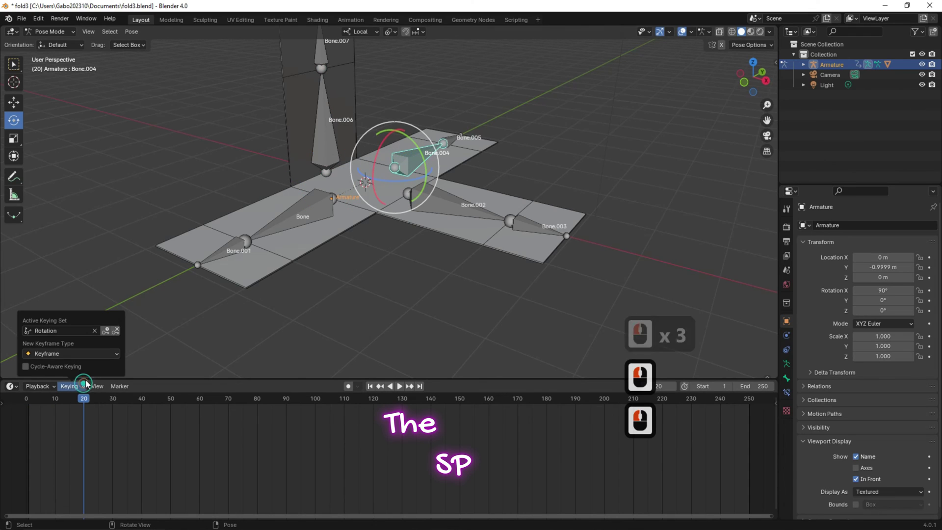
left_click(106, 331)
Step: At frame 29, rotate Bone.004 by -90° about its local X axis and insert a rotation keyframe
left_click(117, 386)
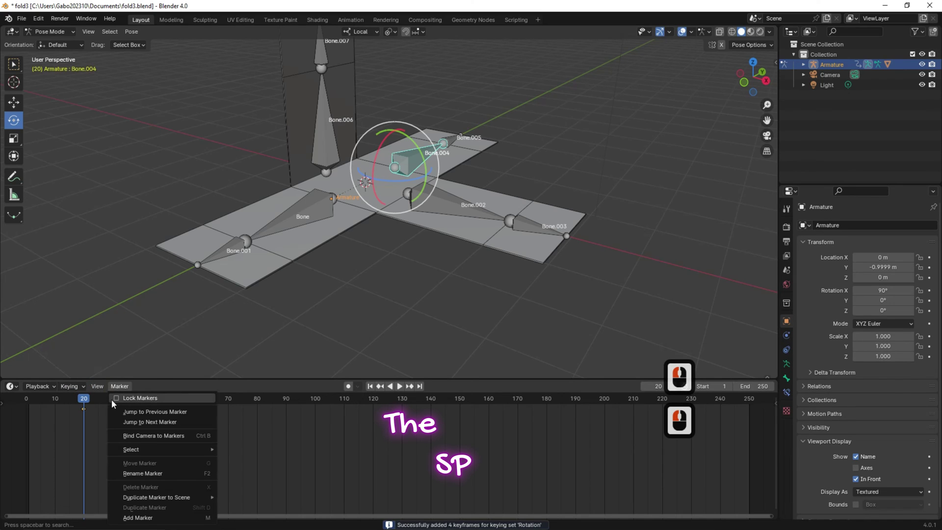
left_click(110, 398)
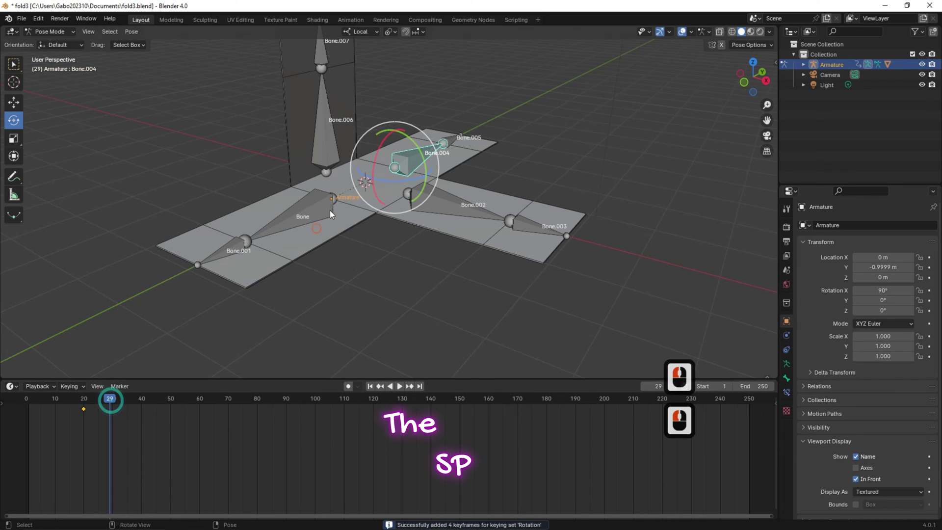
left_click_drag(378, 151, 375, 184)
double_click(140, 306)
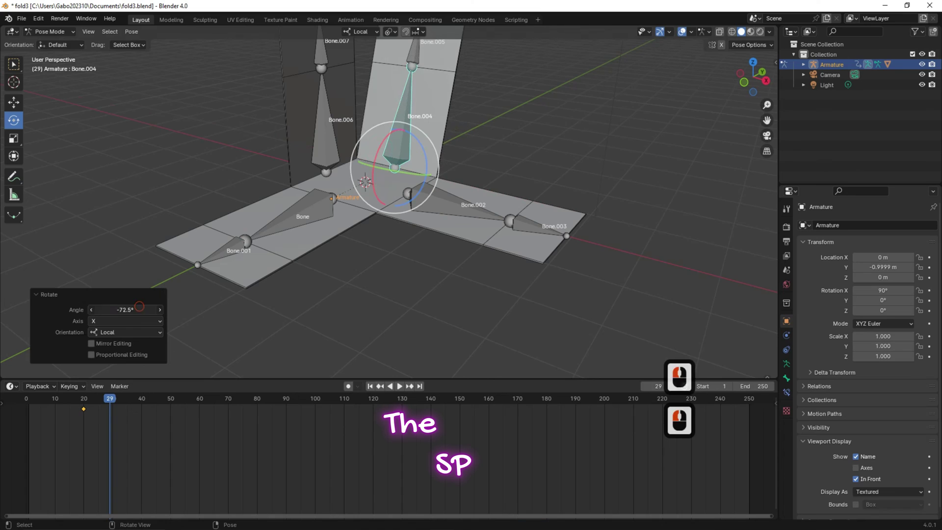
type("-90")
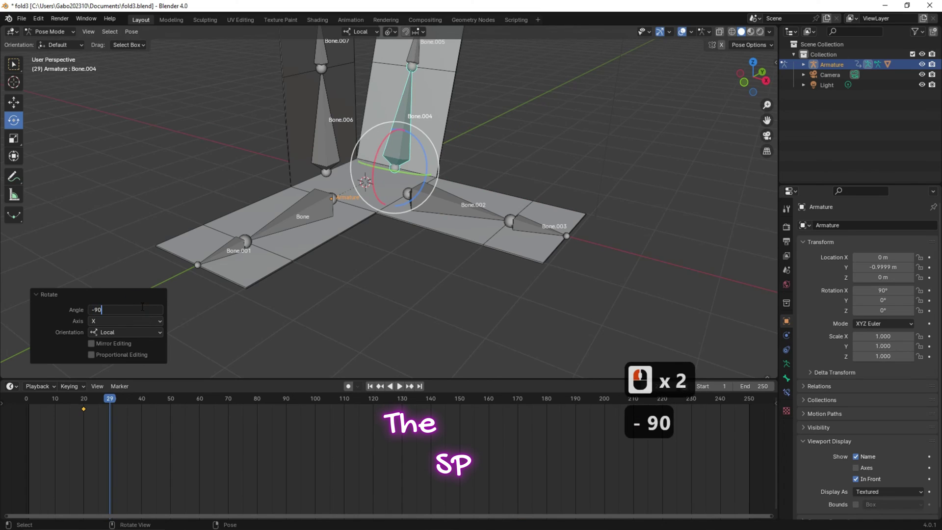
key("Return")
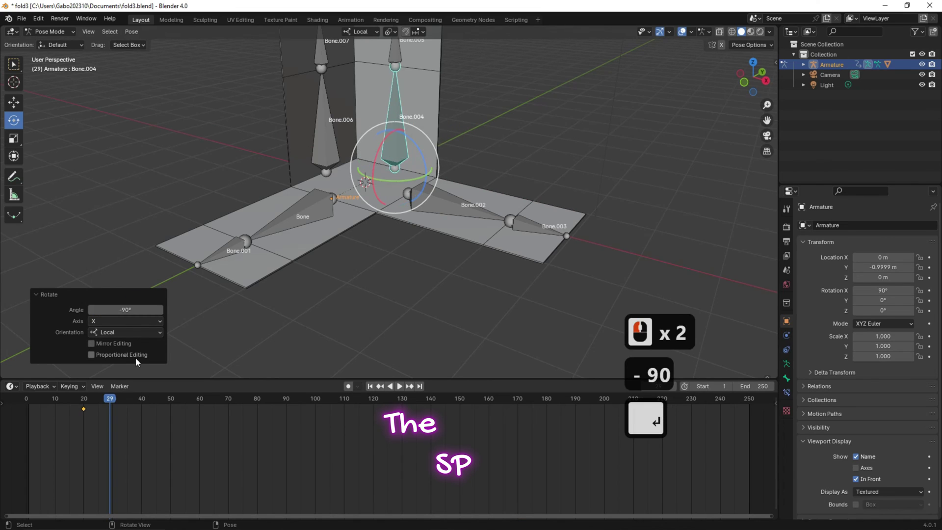
left_click(70, 386)
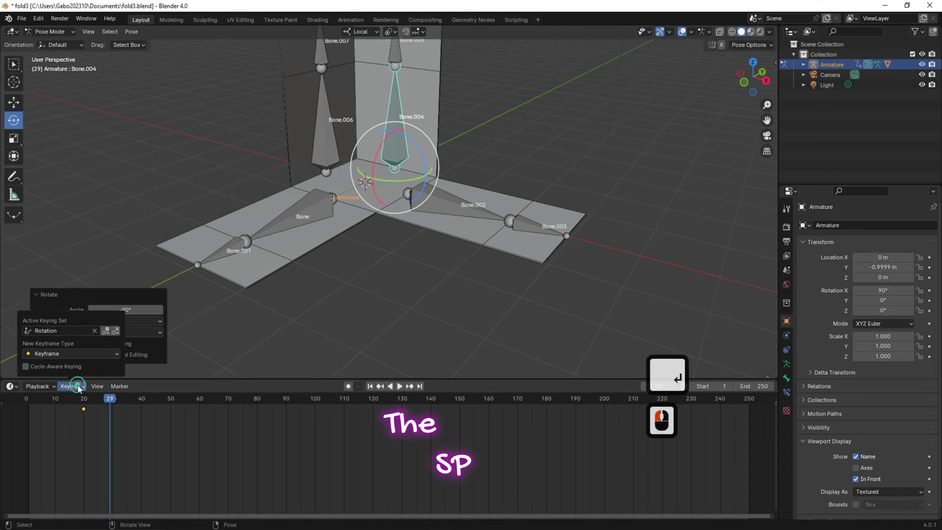
left_click(106, 330)
Step: Move the playhead to frame 40 and select Bone, the inner bone of the -Y arm
left_click(140, 397)
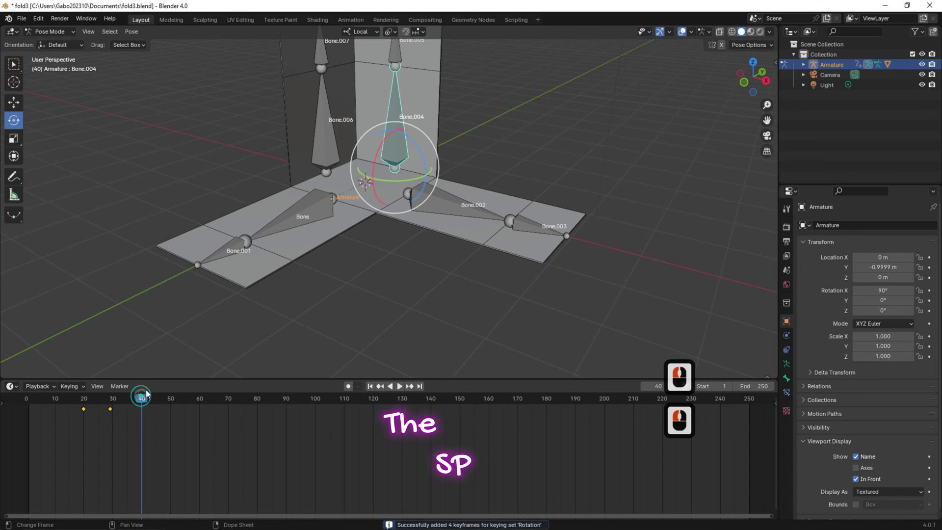
left_click(316, 207)
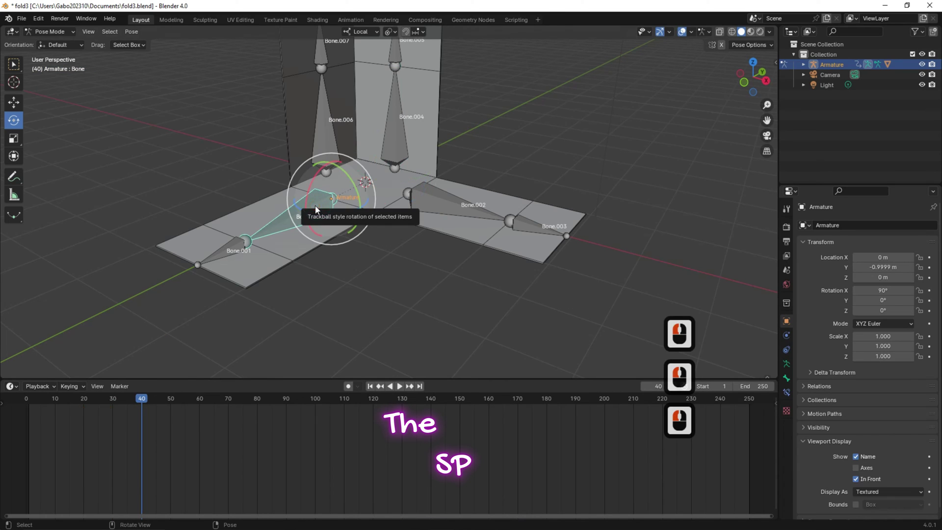
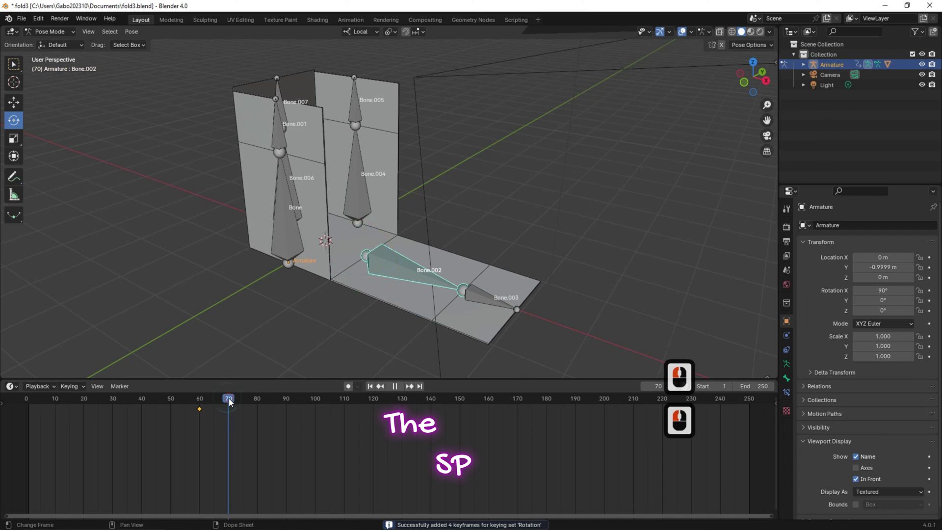
Step: At frame 70, rotate Bone.002 by -90° about its local X axis and insert a rotation keyframe
left_click_drag(385, 233, 346, 223)
double_click(148, 306)
type("-90")
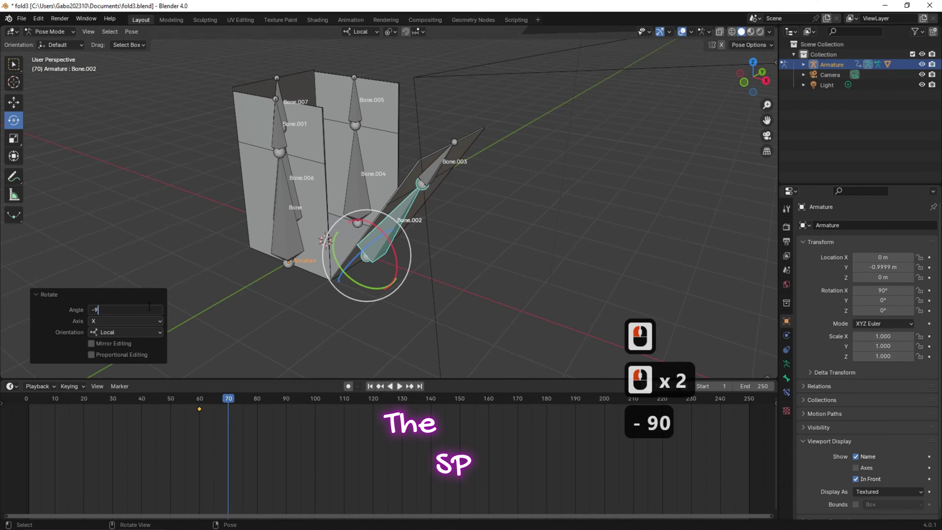
key("Return")
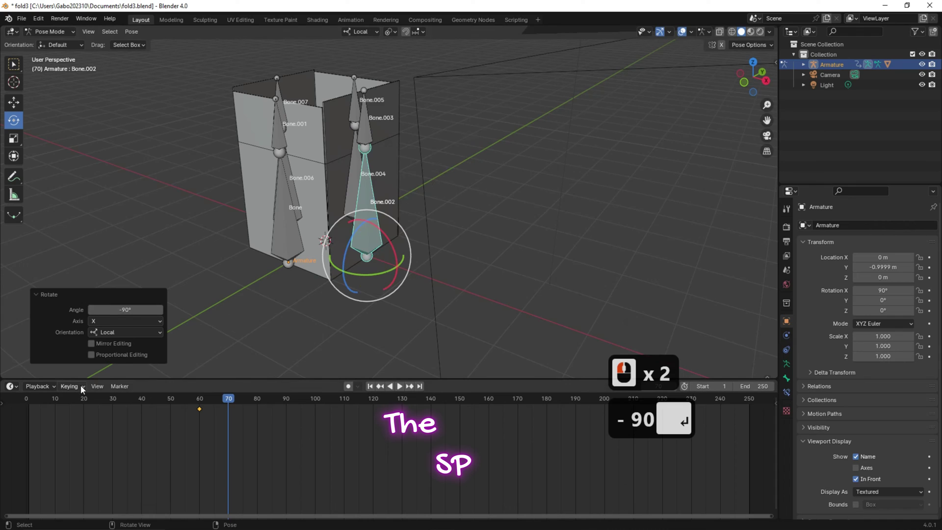
left_click(80, 384)
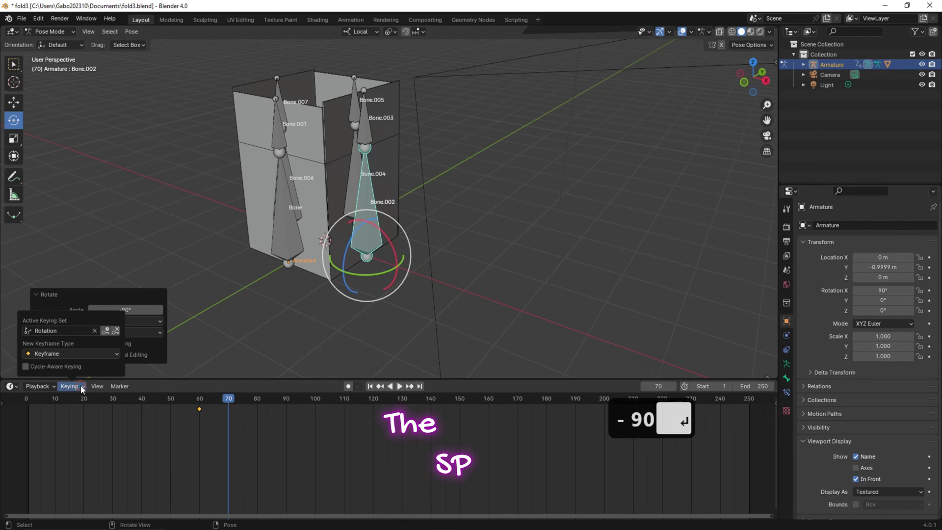
left_click(106, 331)
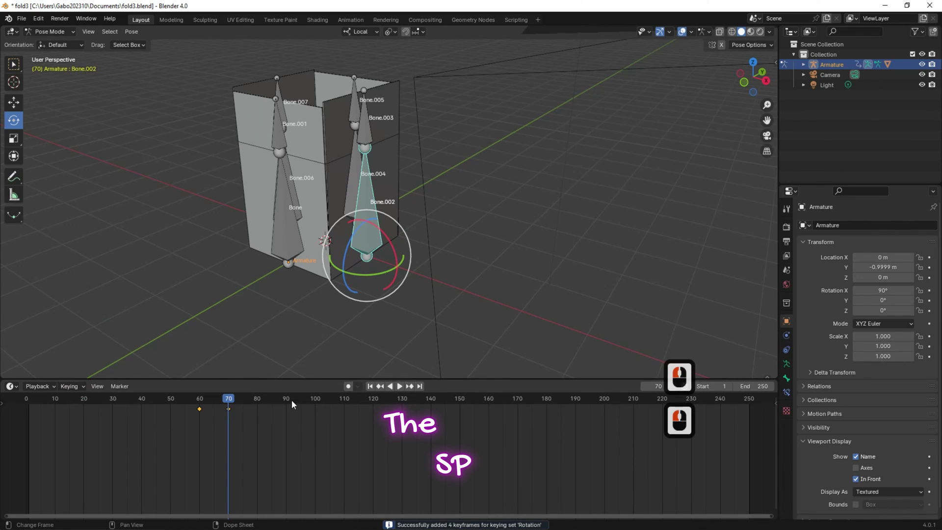
Step: Briefly play back the folding animation and stop it
left_click(370, 385)
left_click(395, 386)
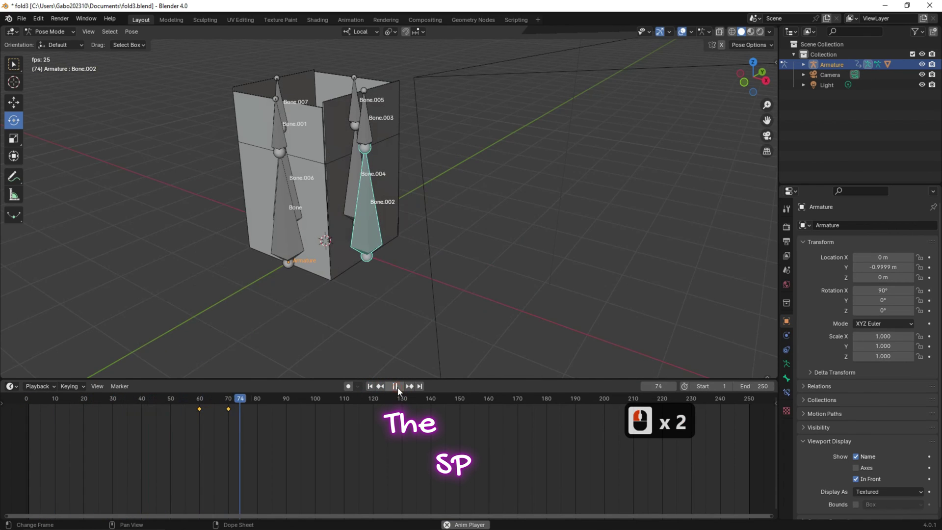
left_click(395, 386)
Step: Insert a starting rotation keyframe for Bone.003 at frame 80
left_click(256, 403)
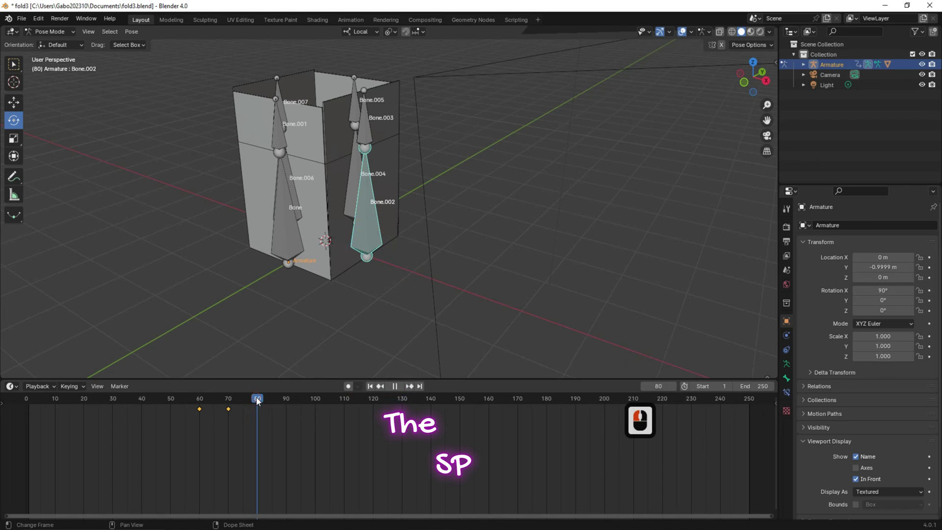
left_click_drag(752, 79, 750, 105)
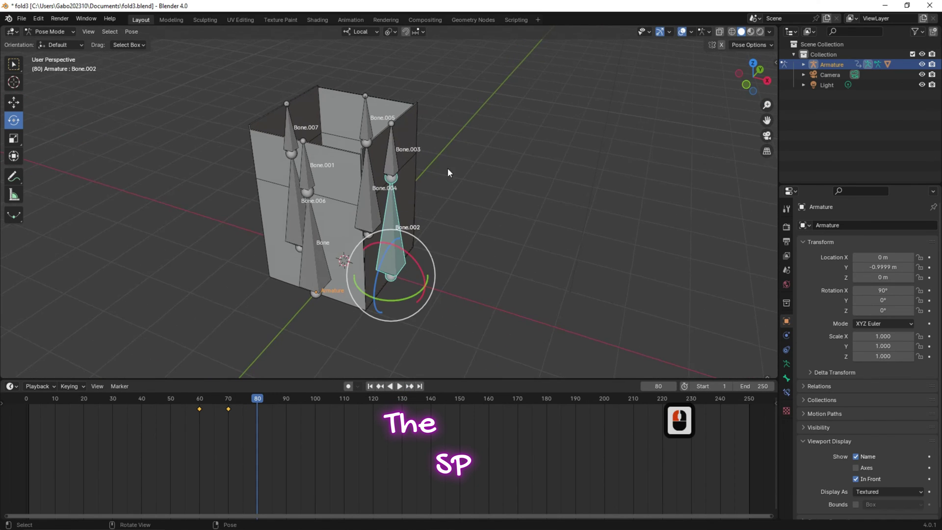
left_click(393, 156)
left_click(79, 385)
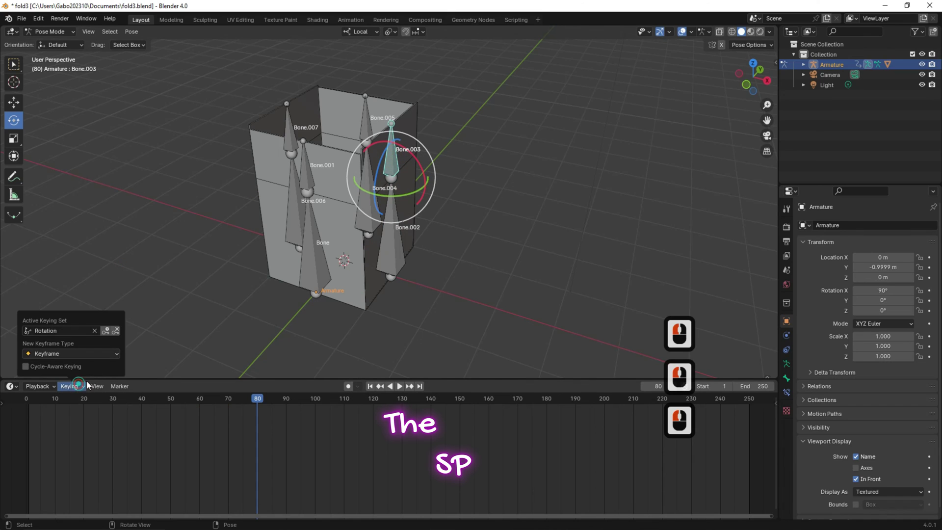
left_click(105, 331)
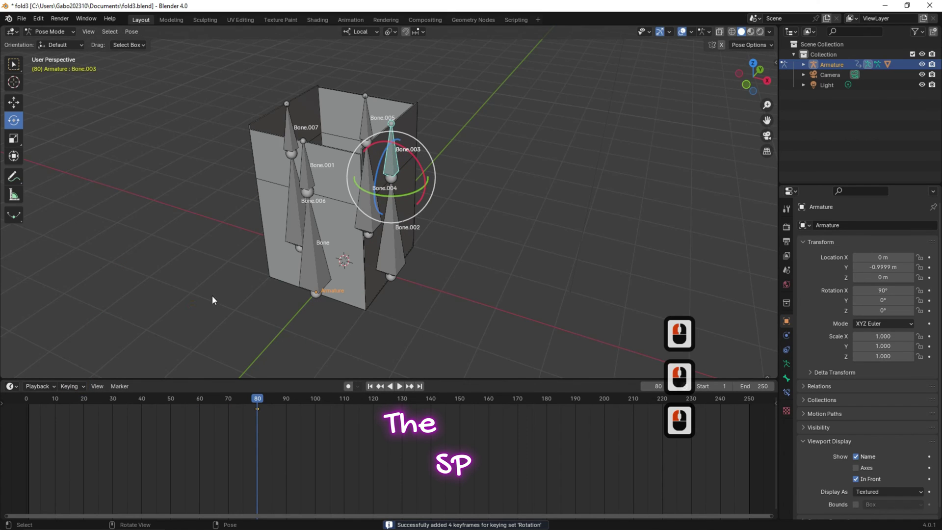
Step: At frame 90, rotate Bone.003 by -90° about its local X axis and insert a rotation keyframe
left_click(286, 403)
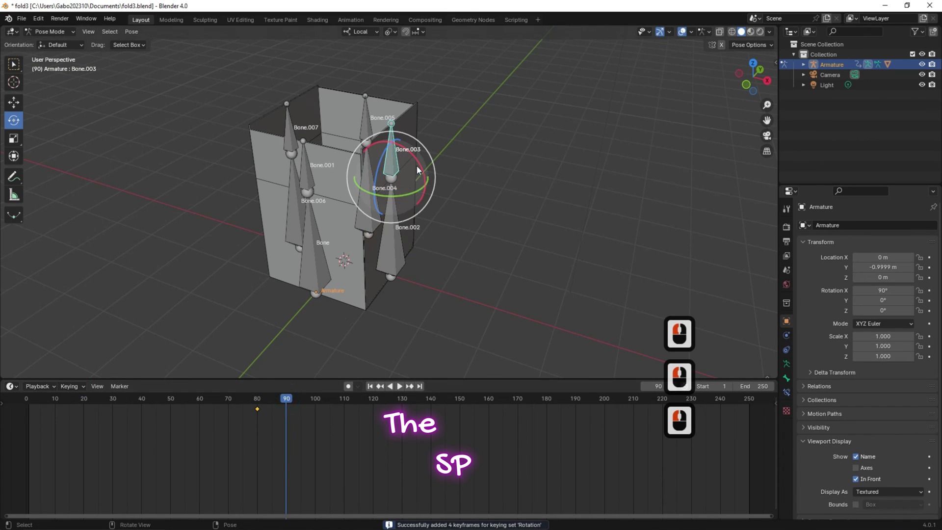
left_click_drag(420, 168, 421, 191)
double_click(130, 310)
type("-90")
key("Return")
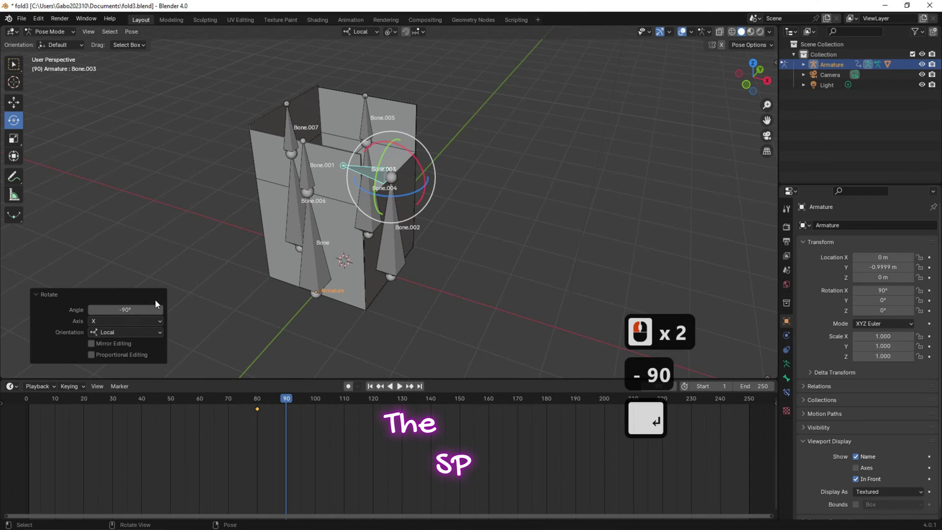
left_click(74, 384)
left_click(105, 343)
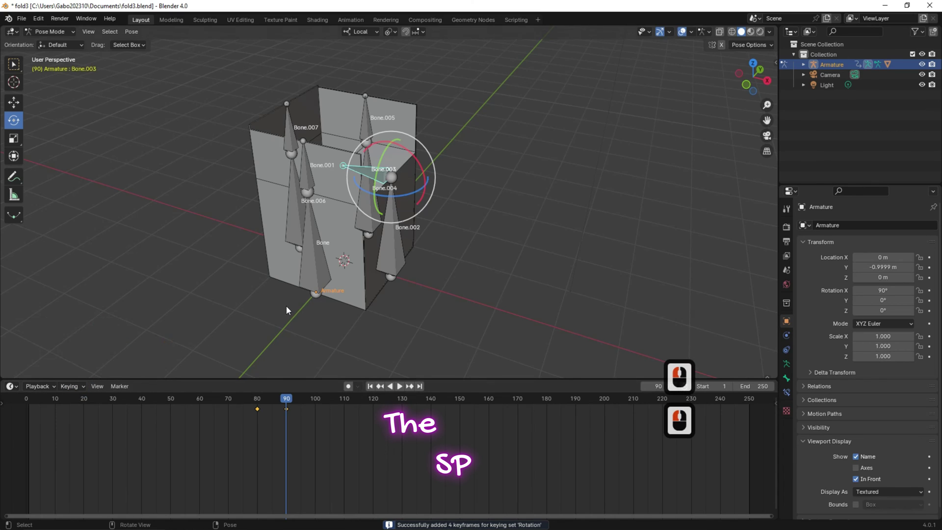
Step: Insert a starting rotation keyframe for Bone.007 at frame 100
left_click(315, 399)
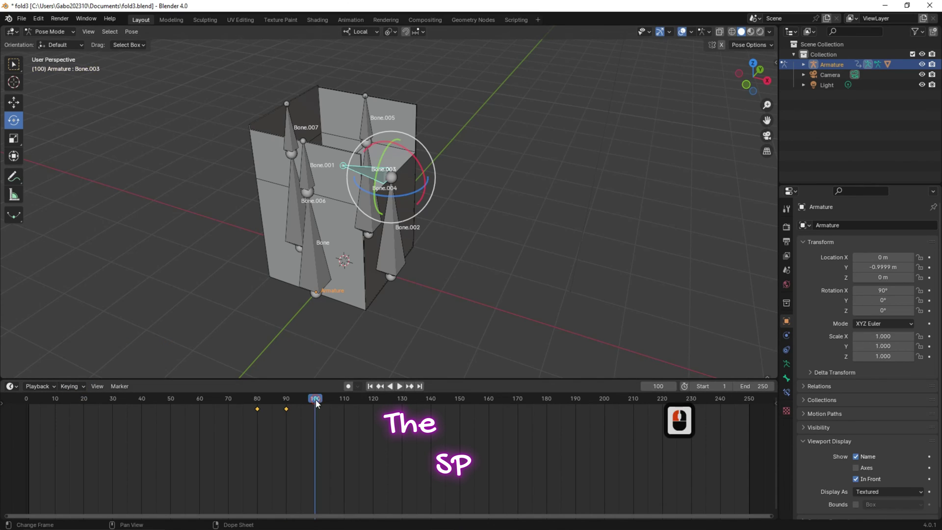
left_click(287, 114)
left_click(69, 386)
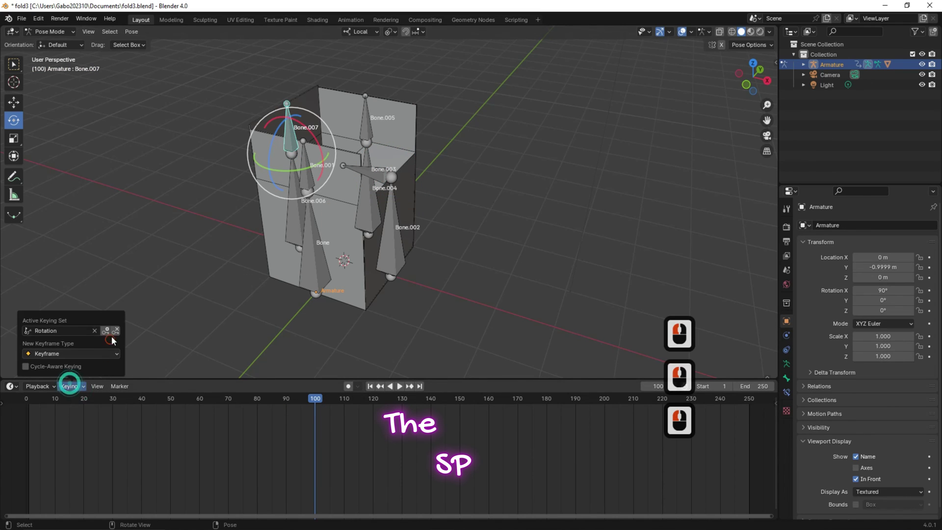
left_click(106, 331)
Step: At frame 110, rotate Bone.007 by -90° about its local X axis and insert a rotation keyframe
left_click(343, 398)
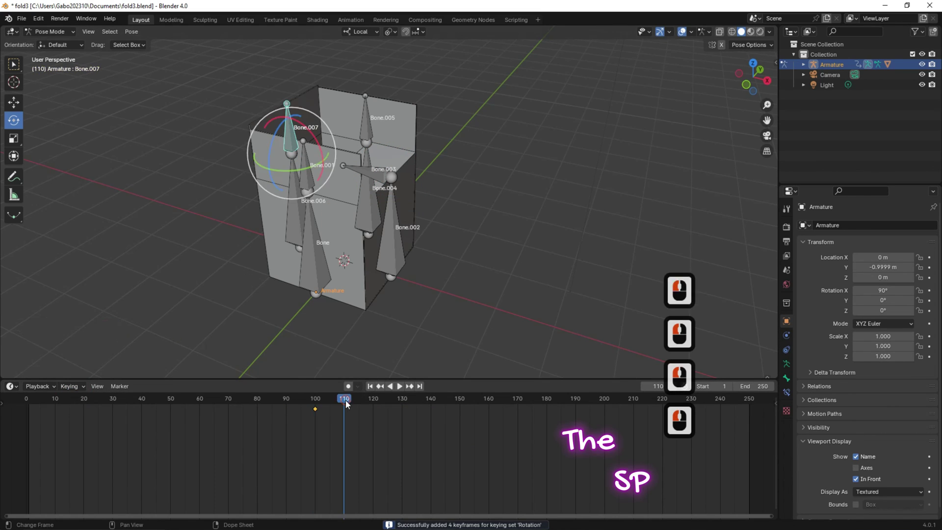
left_click_drag(318, 133, 323, 160)
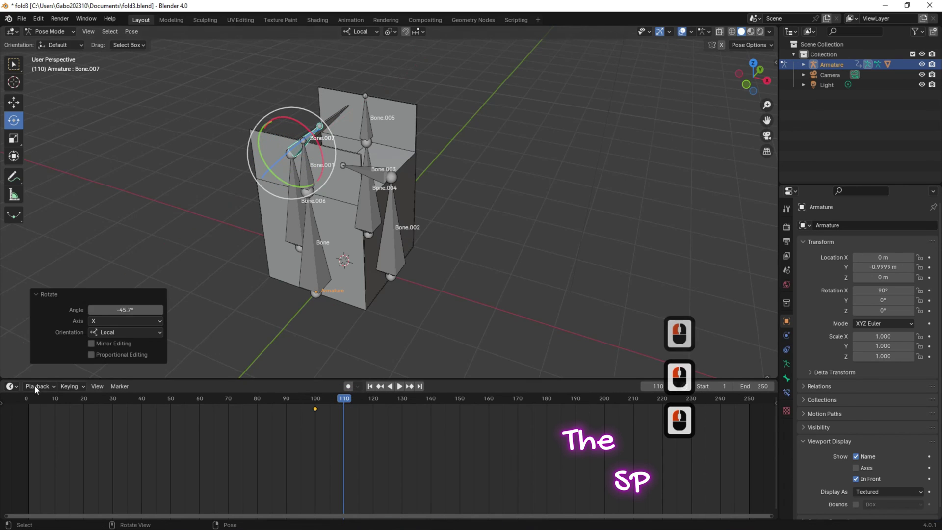
left_click(130, 309)
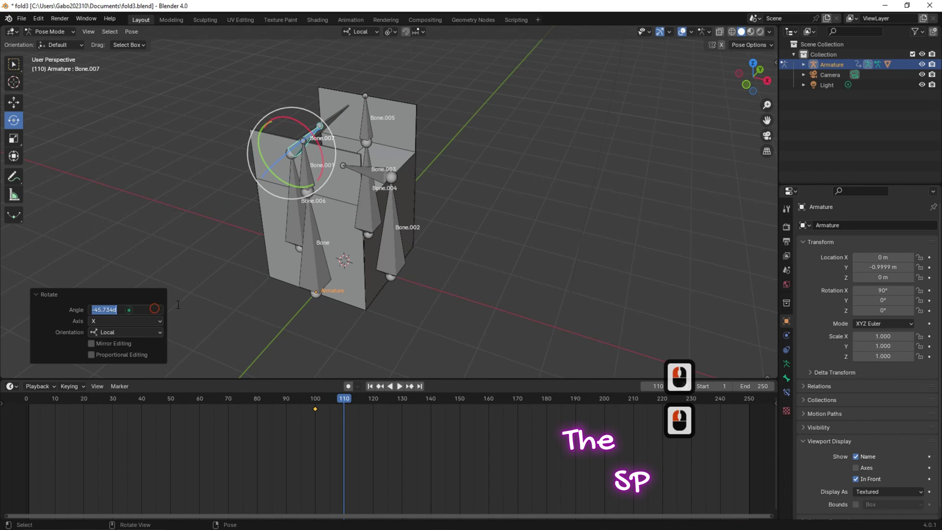
type("-90")
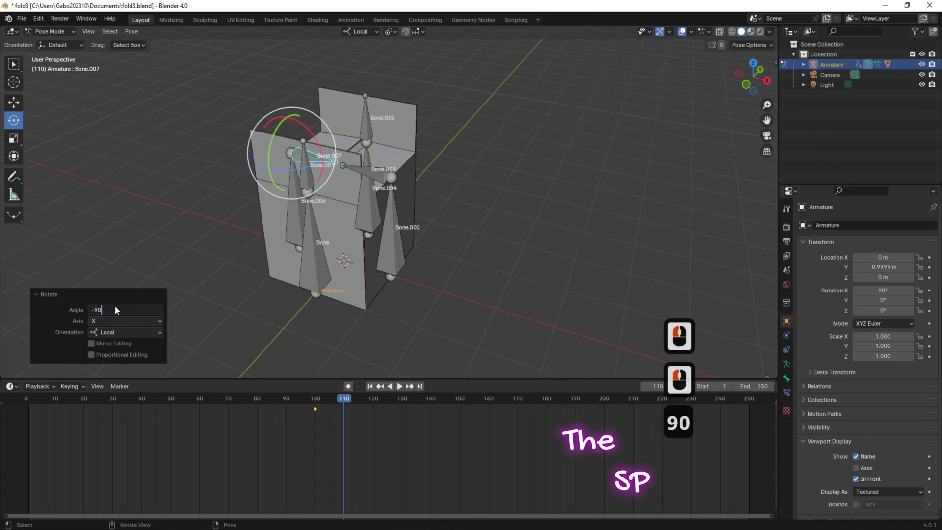
key("Return")
left_click(76, 386)
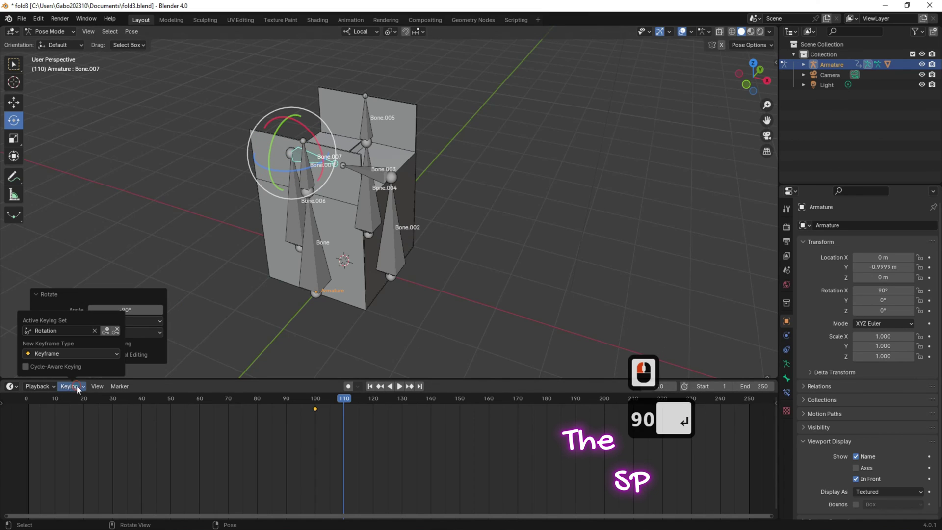
left_click(107, 331)
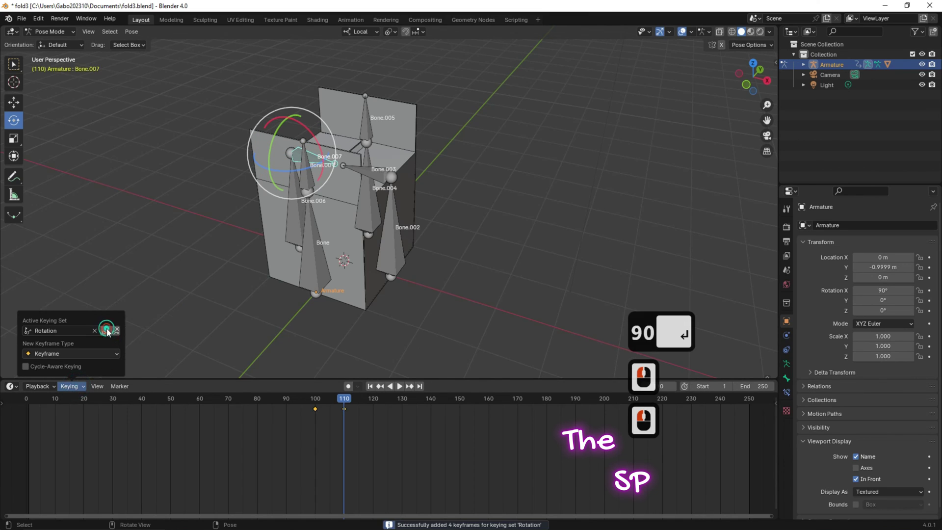
Step: Insert a starting rotation keyframe for Bone.001 at frame 120
left_click(374, 399)
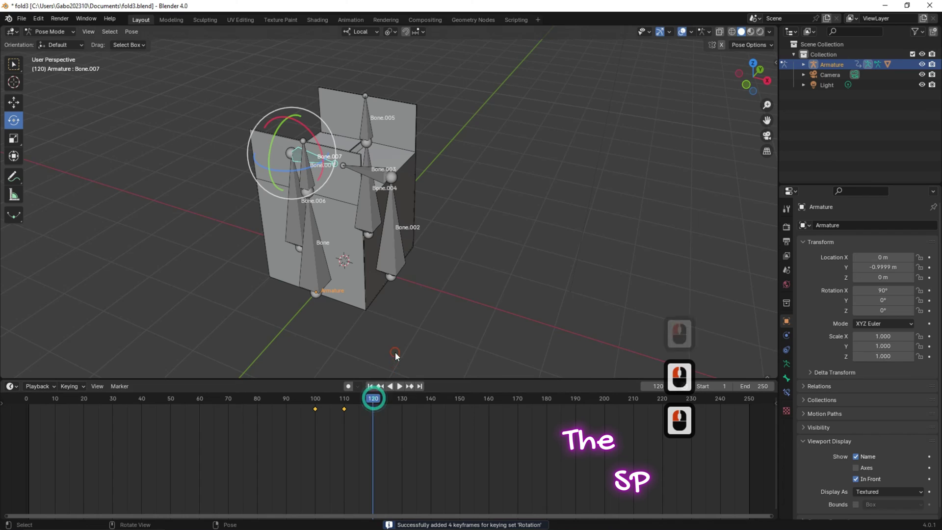
left_click(329, 175)
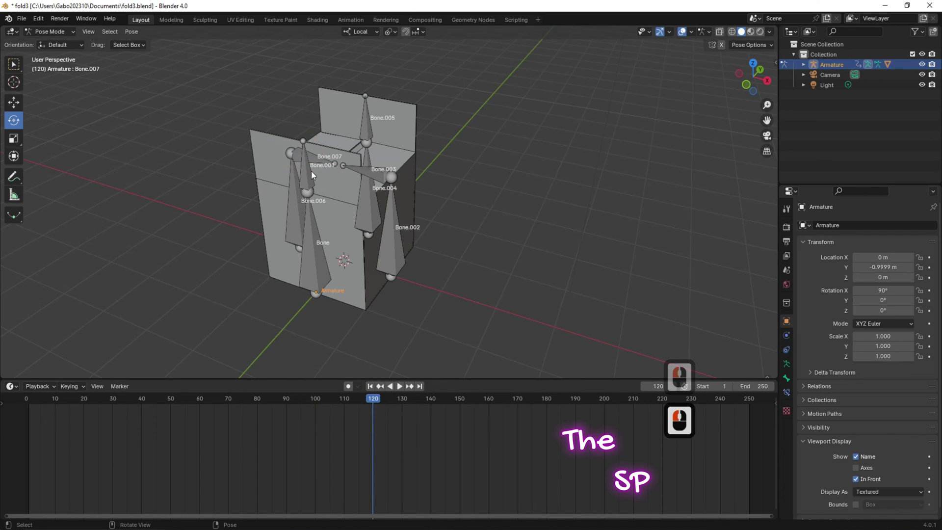
left_click(307, 172)
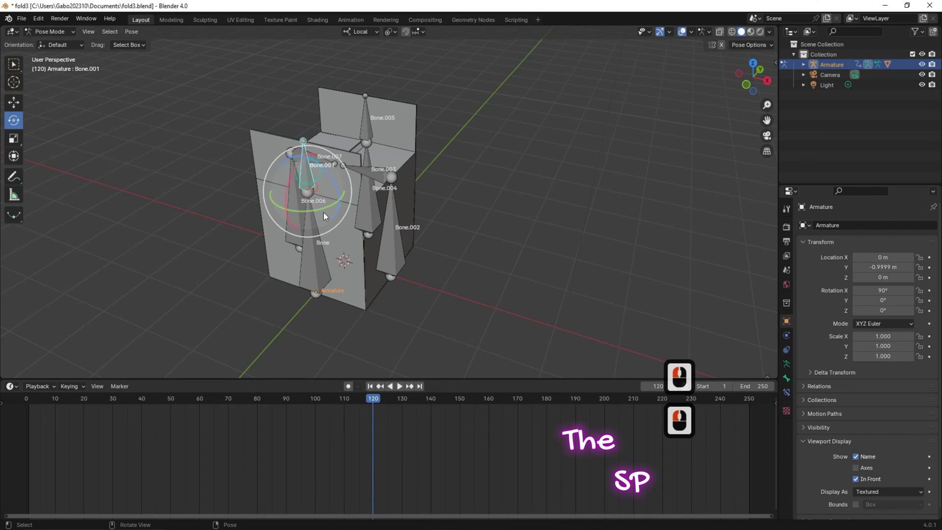
left_click(69, 387)
left_click(105, 332)
Step: At frame 130, rotate Bone.001 by -87° about its local X axis and insert a rotation keyframe
left_click(401, 398)
left_click_drag(292, 181, 290, 193)
left_click(135, 309)
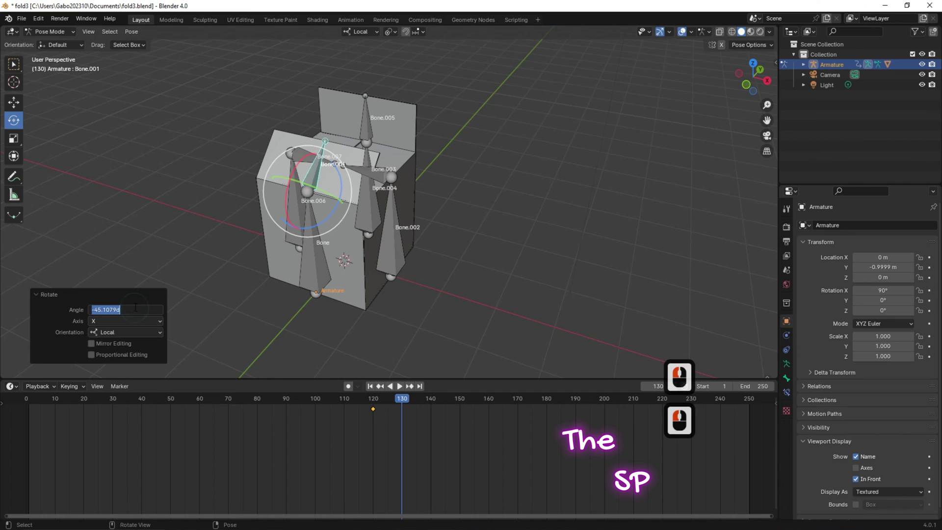
type("-87")
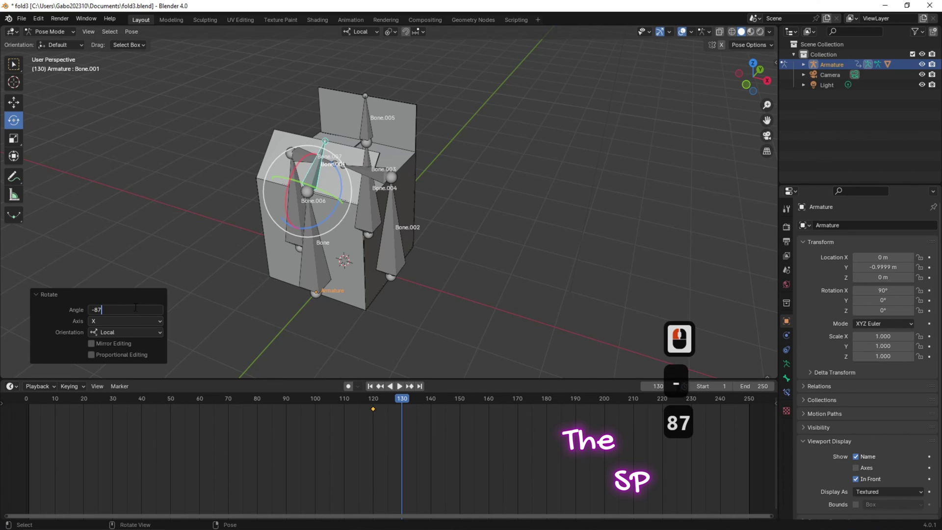
key("Return")
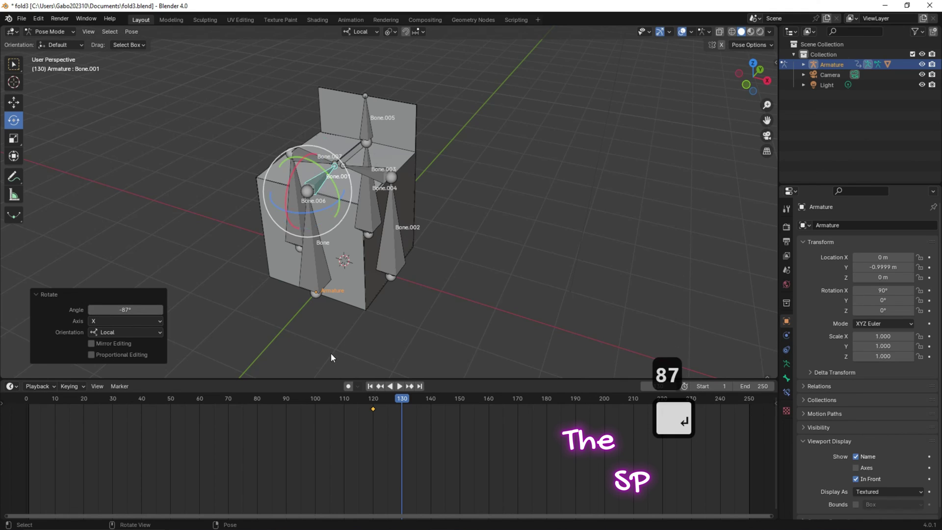
left_click(81, 390)
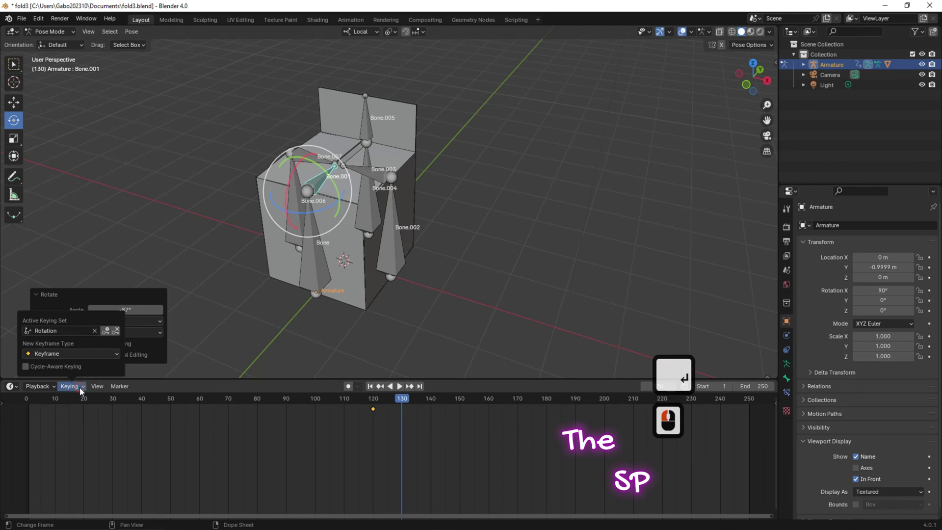
left_click(80, 390)
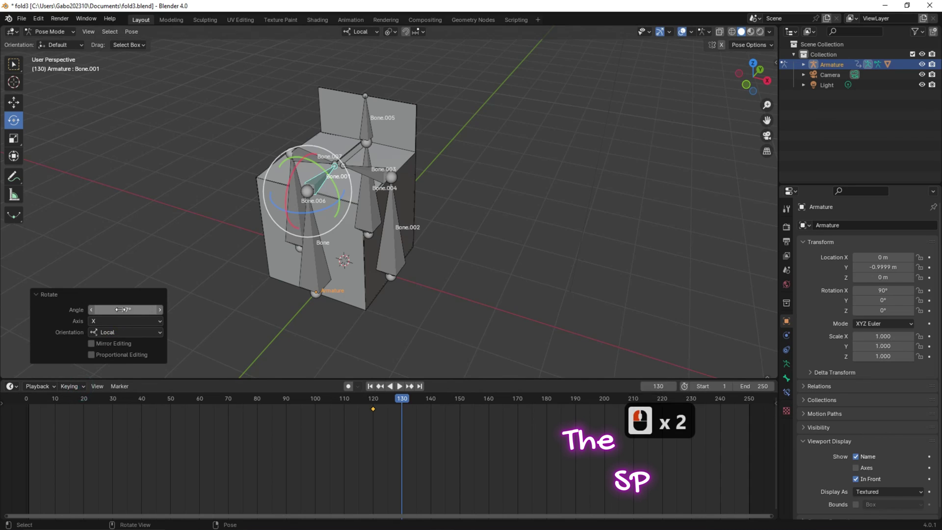
left_click(69, 386)
left_click(106, 331)
Step: Insert a starting rotation keyframe for Bone.005 at frame 140
left_click(430, 398)
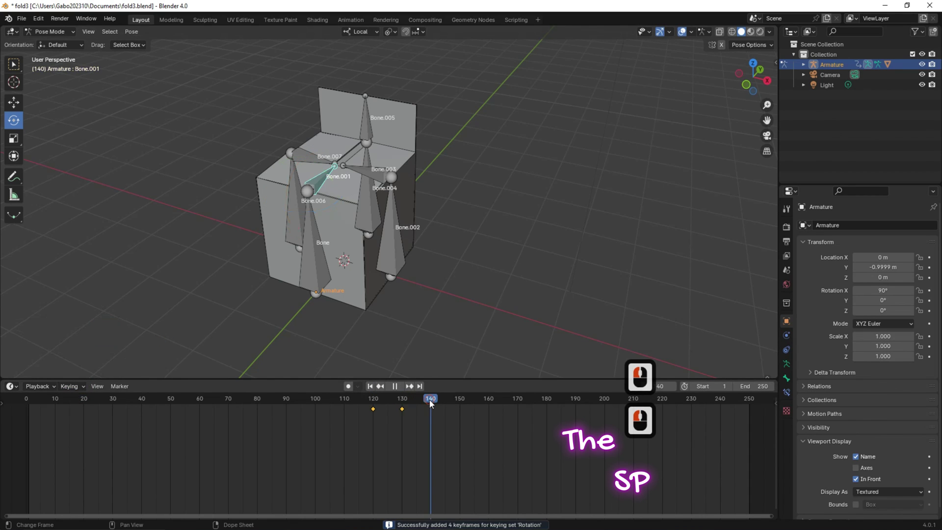
left_click(369, 118)
left_click(69, 385)
left_click(72, 386)
left_click(106, 332)
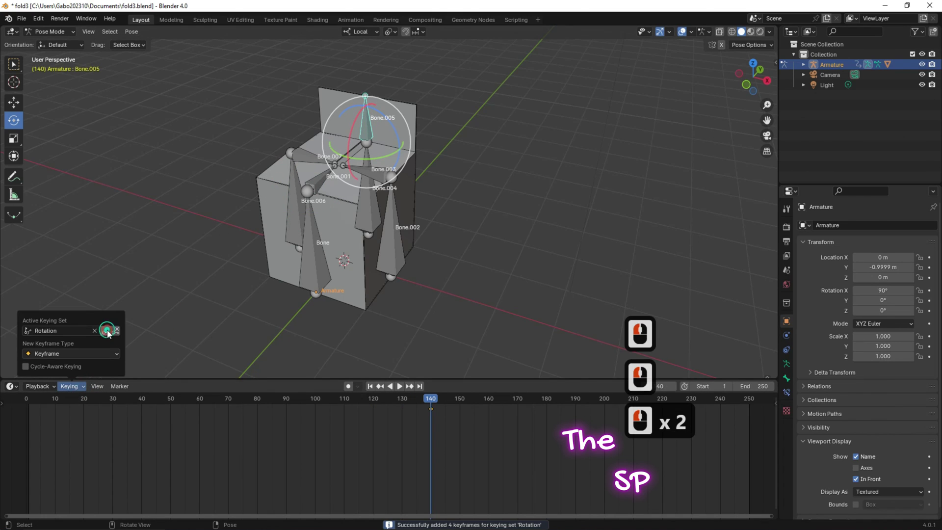
Step: At frame 150, rotate Bone.005 by -85° about its local X axis and insert a rotation keyframe
left_click(460, 398)
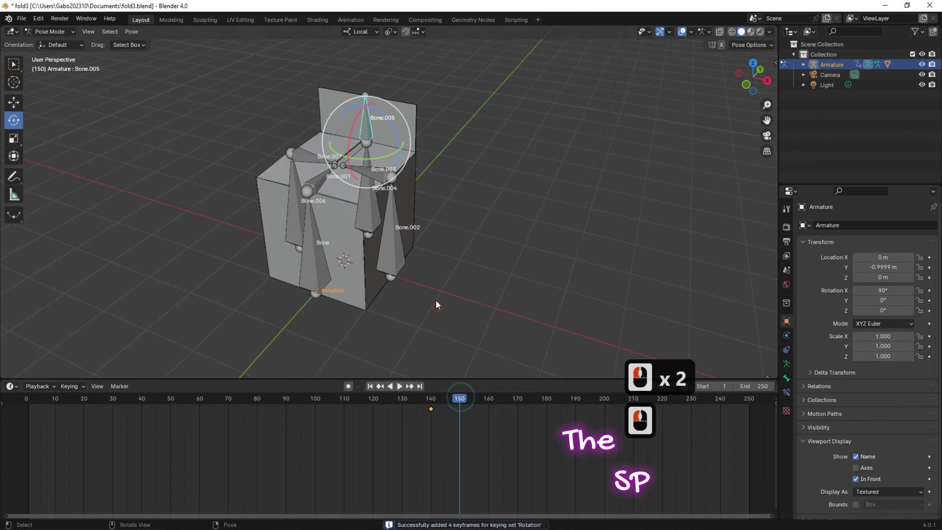
left_click_drag(353, 128, 343, 179)
left_click(137, 308)
type("-")
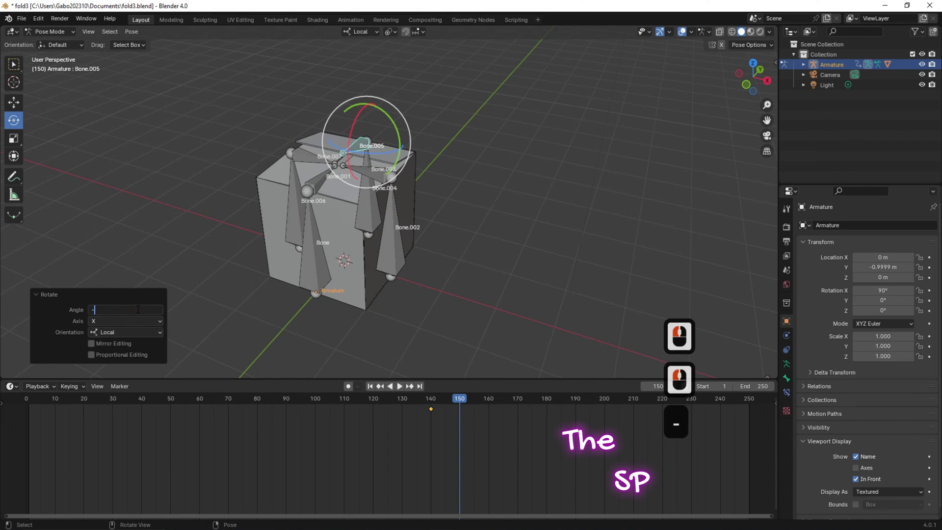
type("85")
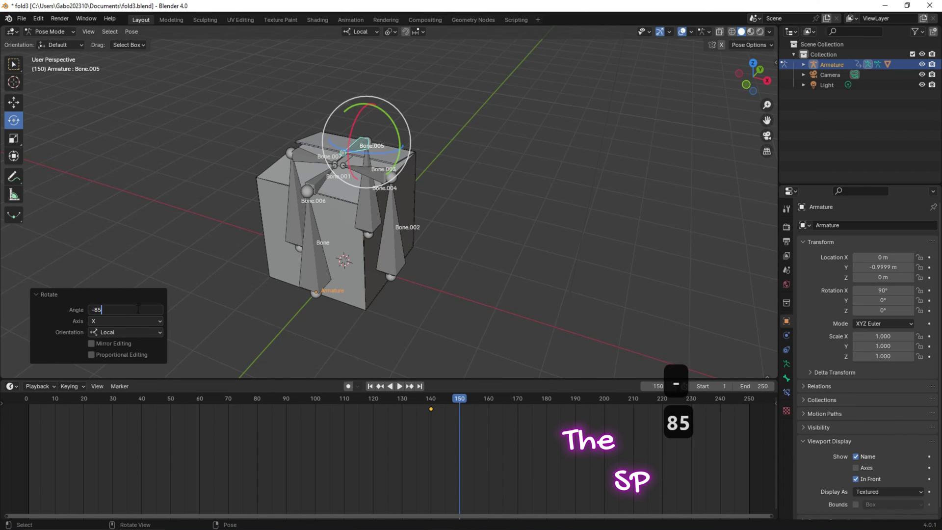
key("Return")
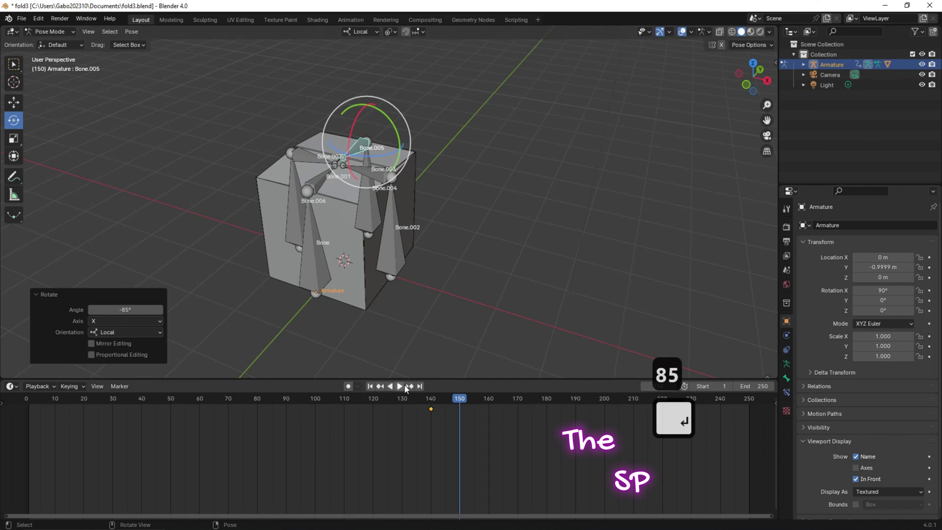
left_click(77, 387)
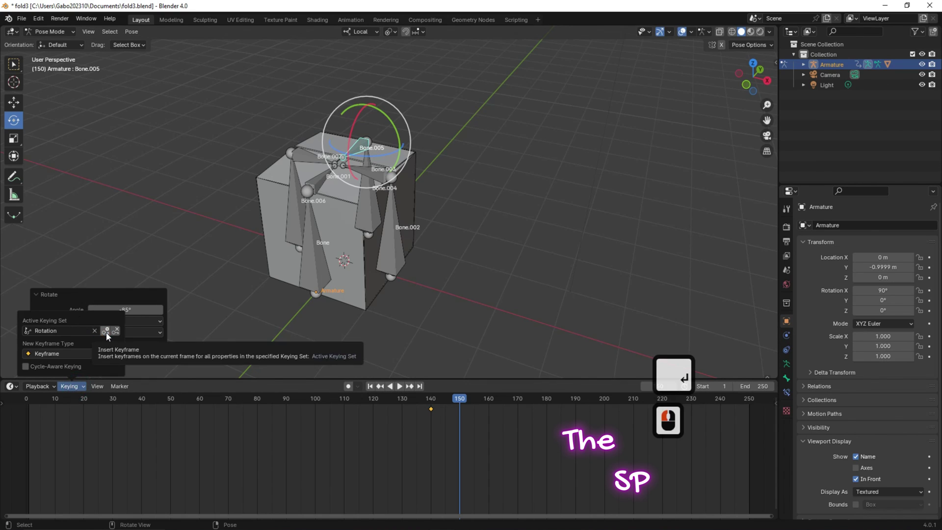
left_click(106, 333)
left_click(351, 338)
Step: Play the folding animation from frame 1 to review the complete box closing, then stop playback
left_click(370, 386)
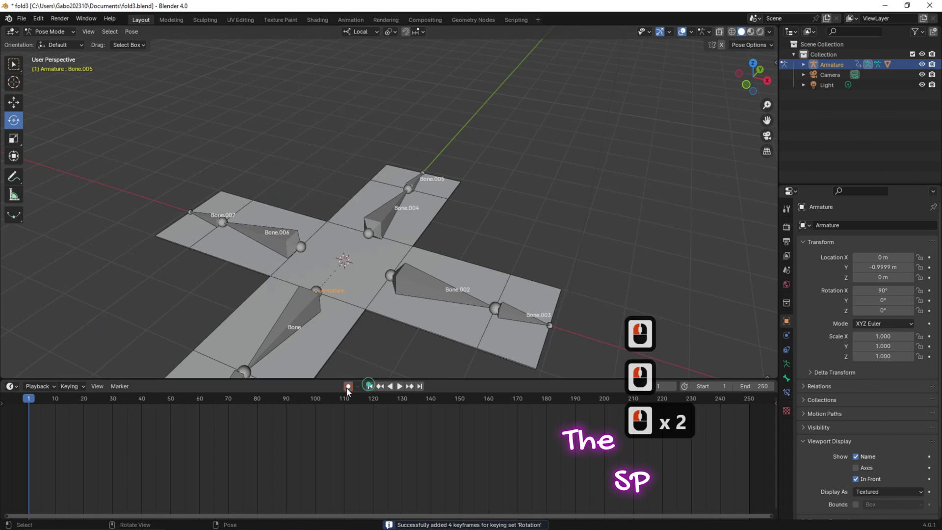
left_click(399, 386)
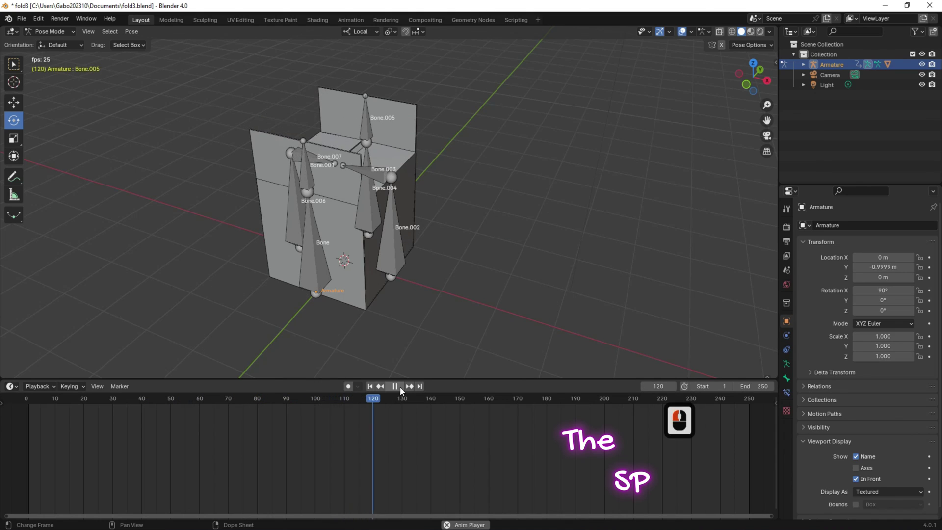
left_click(399, 387)
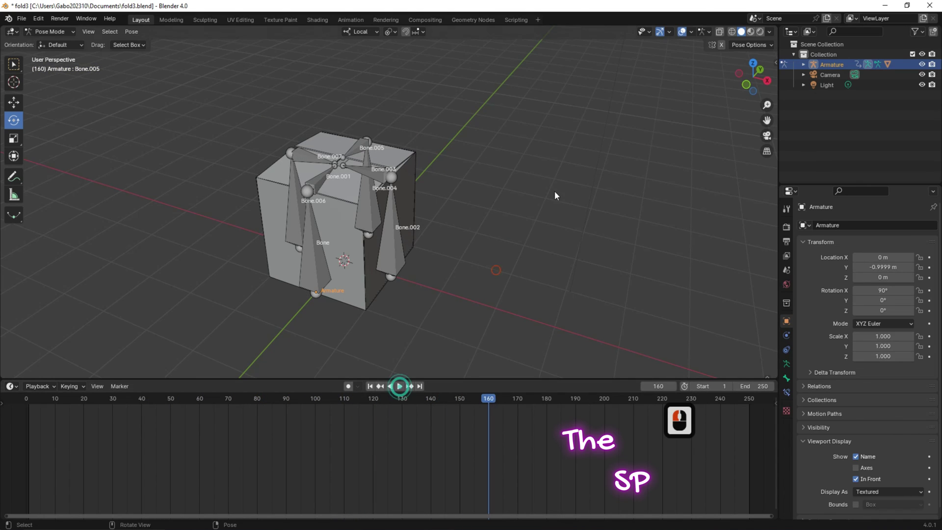
Step: Hide the armature in the viewport and replay the folding animation from frame 1
double_click(370, 386)
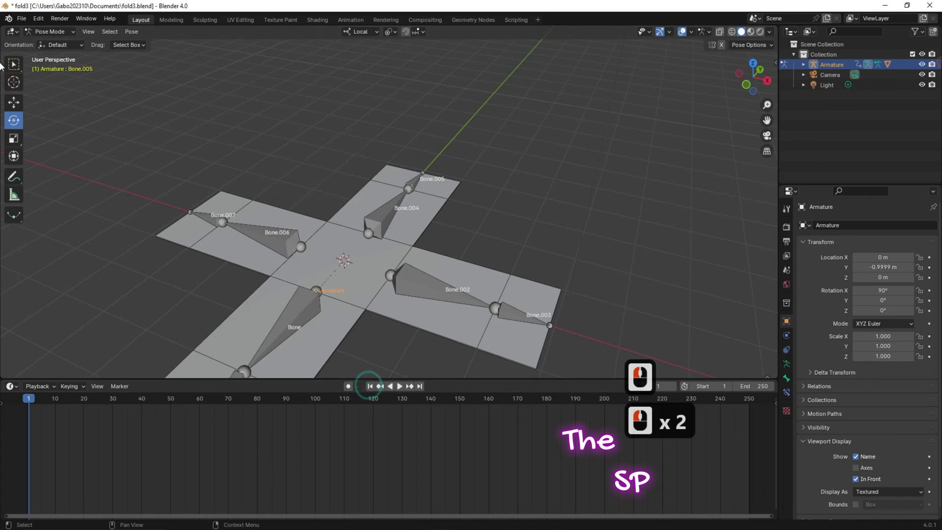
left_click(922, 64)
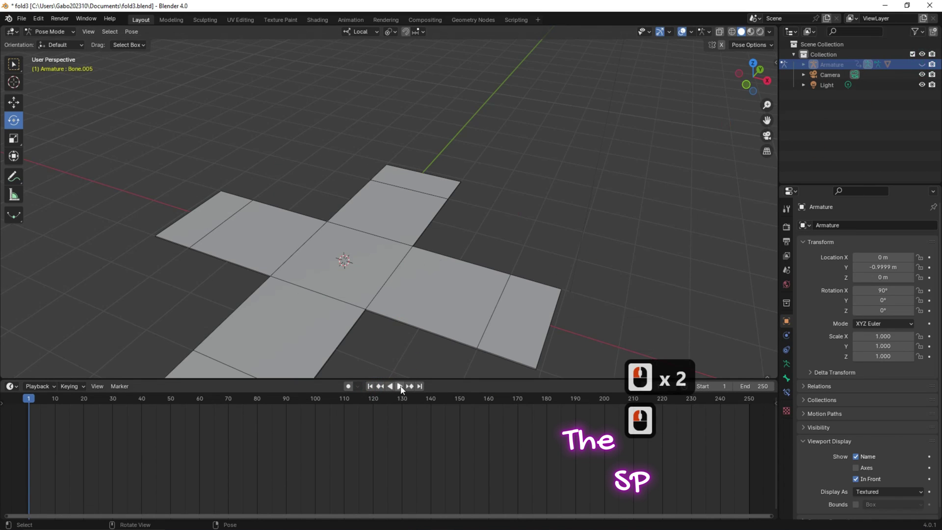
left_click(399, 386)
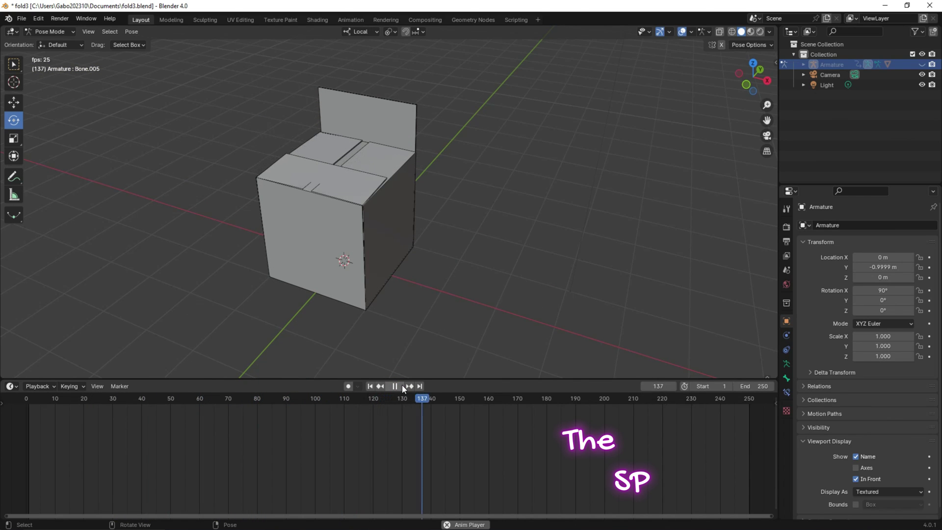
left_click(402, 386)
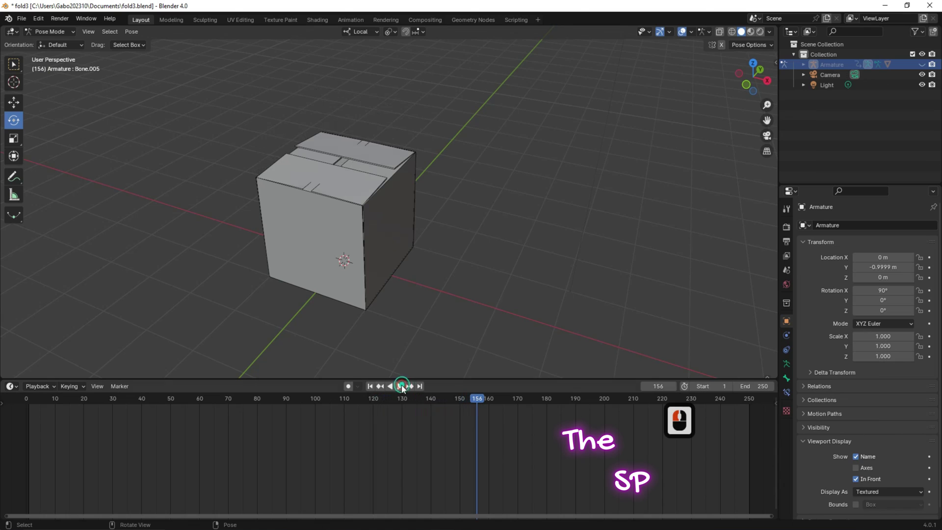
Step: Turn off the viewport's wireframe overlay and replay the folding animation from frame 1
left_click(691, 32)
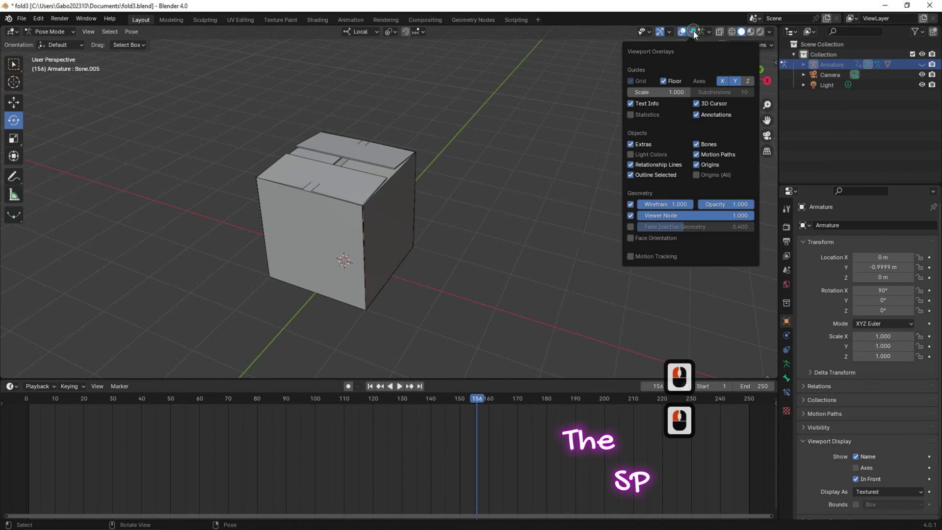
left_click(630, 204)
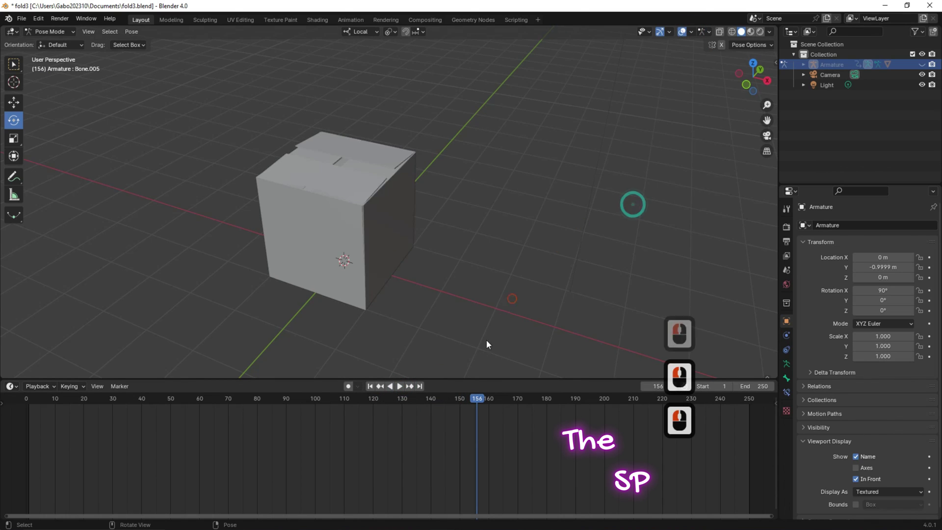
left_click(370, 386)
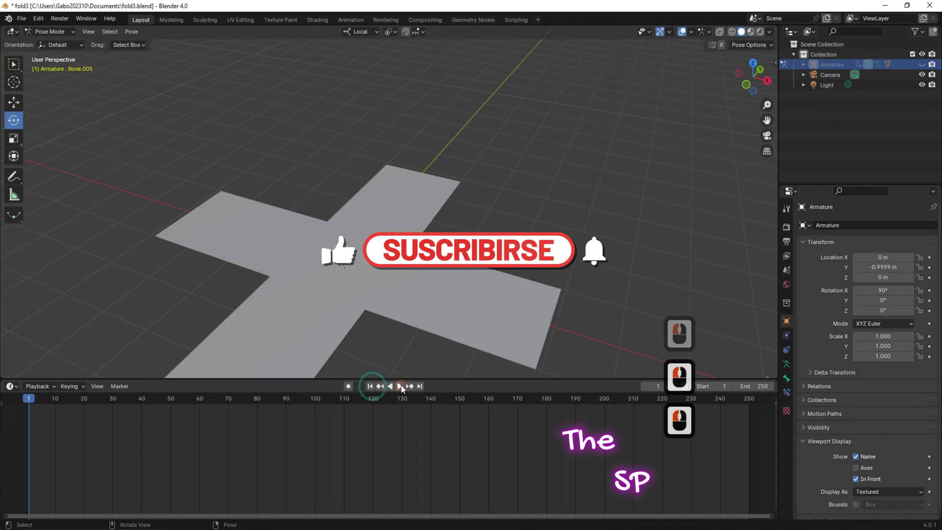
left_click(401, 386)
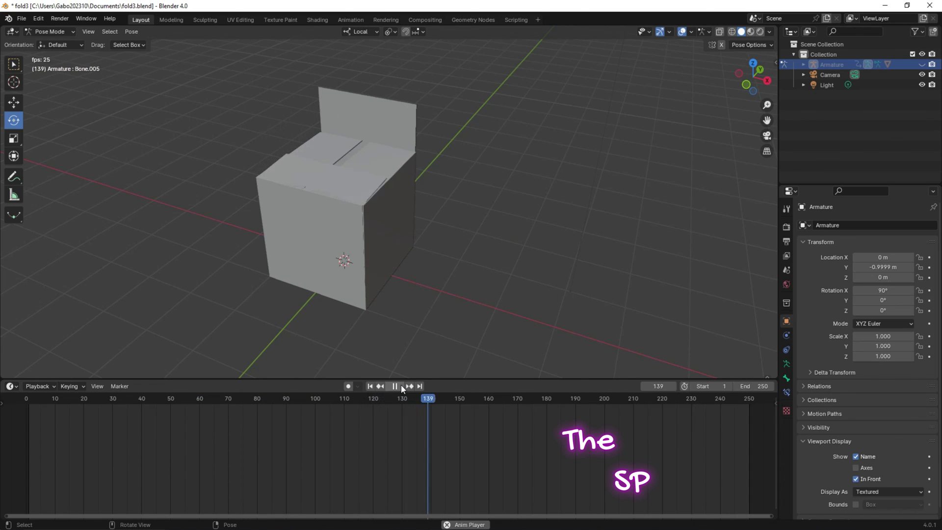
left_click(401, 385)
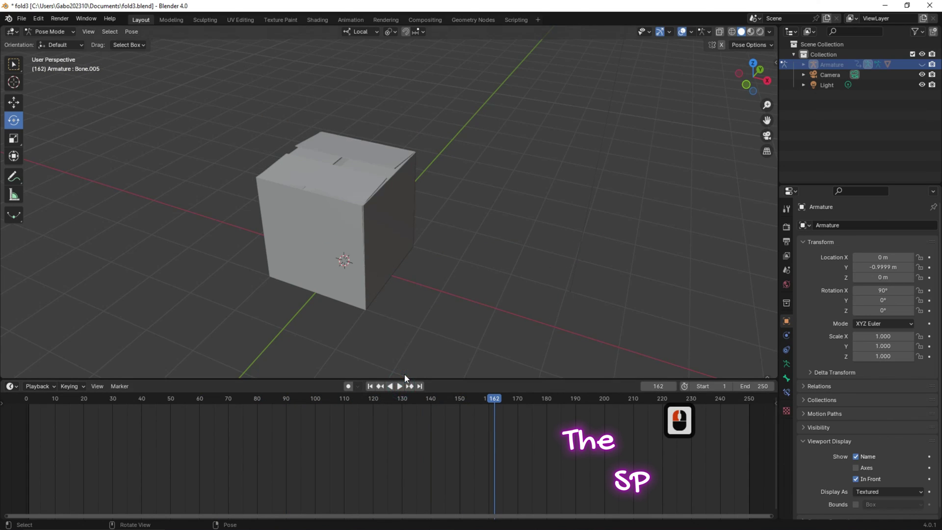